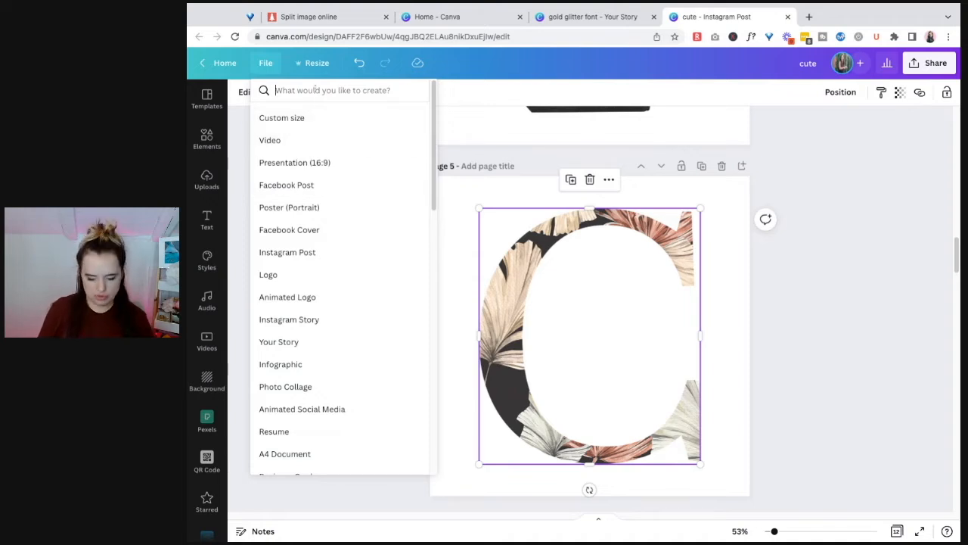
# Step: Create a new blank Letter design at 8.5 × 11 in and collapse the templates list
pyautogui.write('letter')
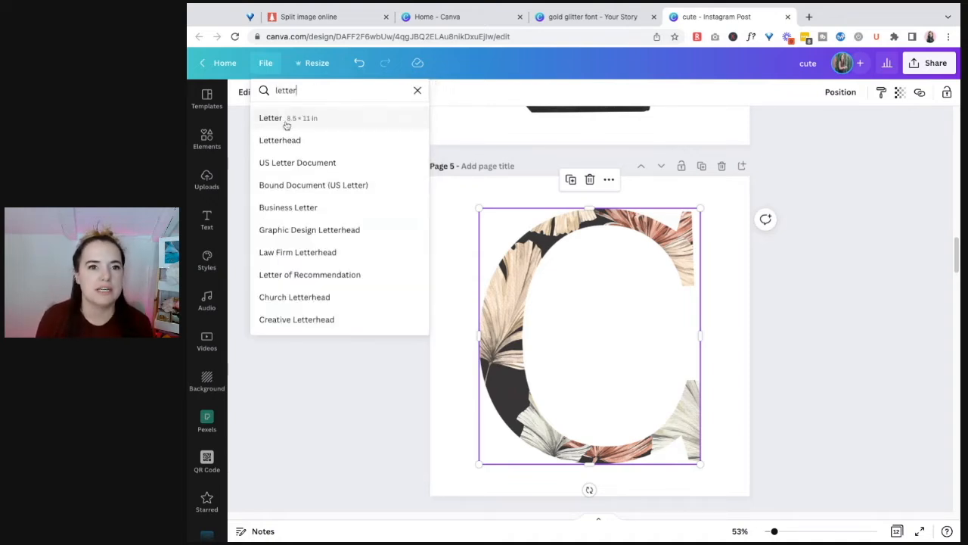
pyautogui.click(285, 121)
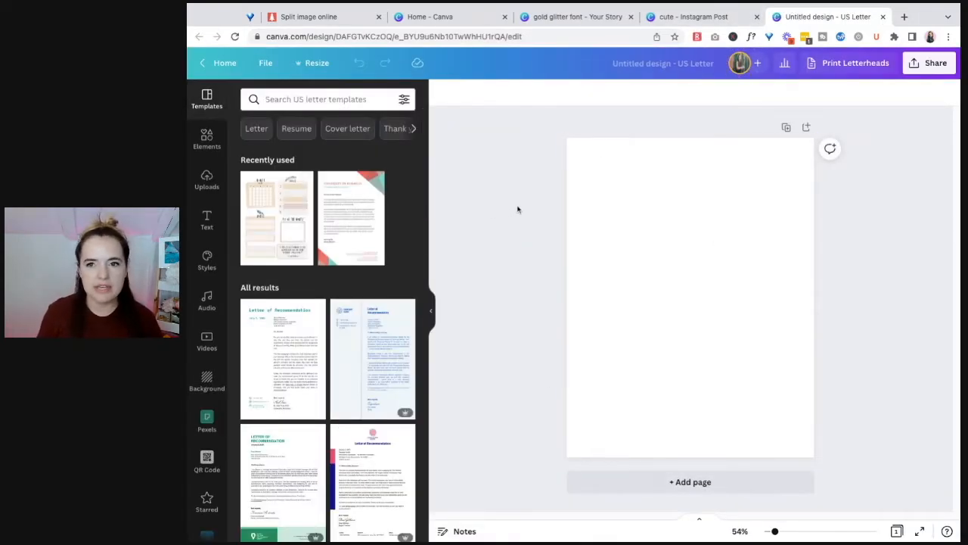
pyautogui.click(430, 312)
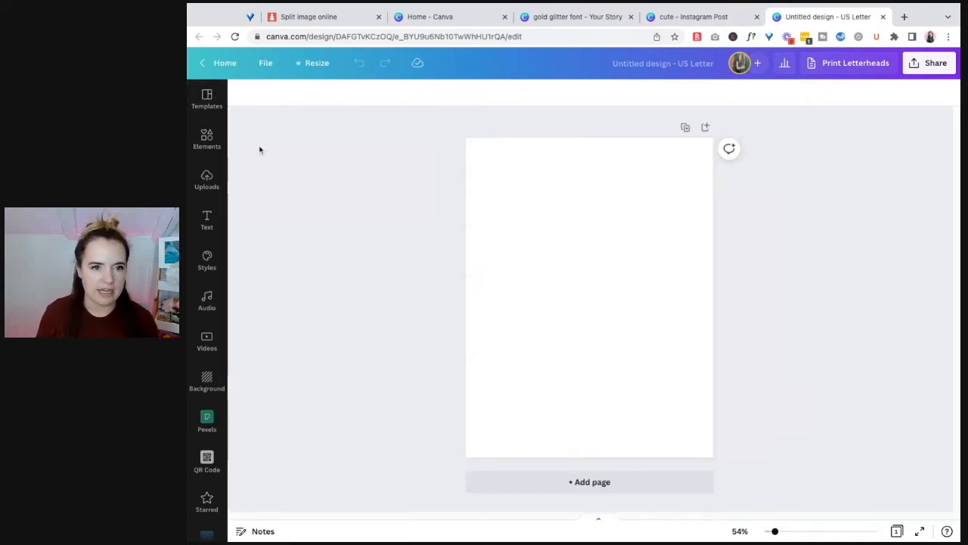
pyautogui.click(545, 204)
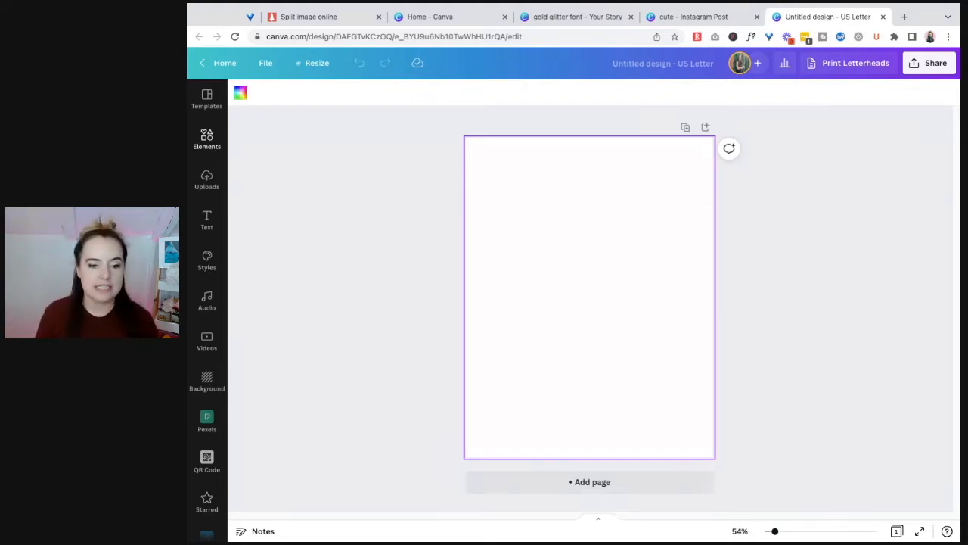
# Step: Search the elements for "square" and add the thin-outlined, sharp-cornered square to the page
pyautogui.click(208, 145)
pyautogui.click(306, 98)
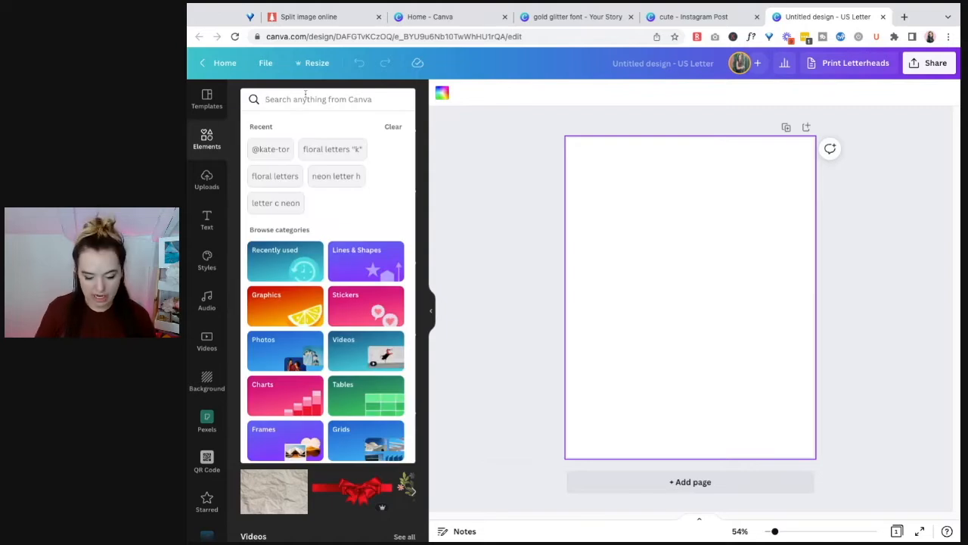
pyautogui.write('square')
pyautogui.press('Return')
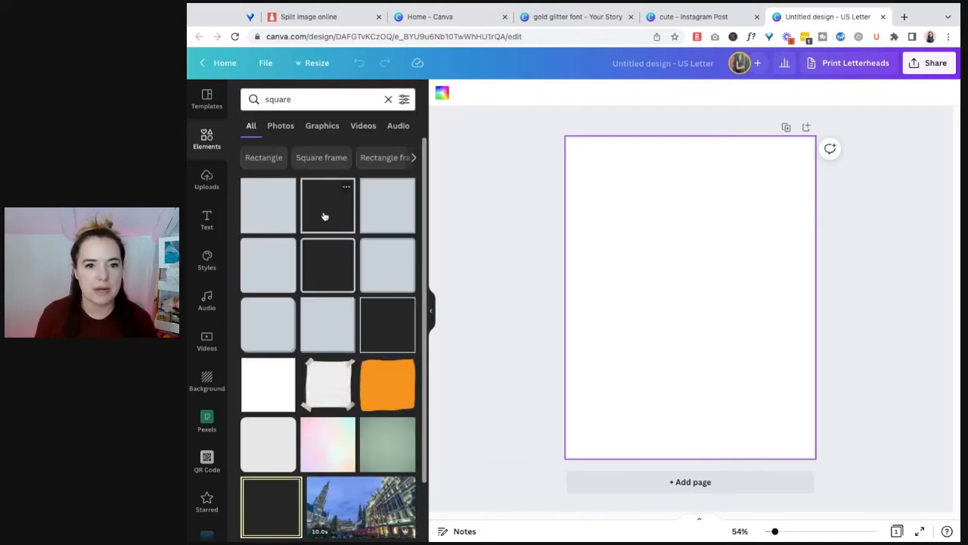
pyautogui.click(325, 203)
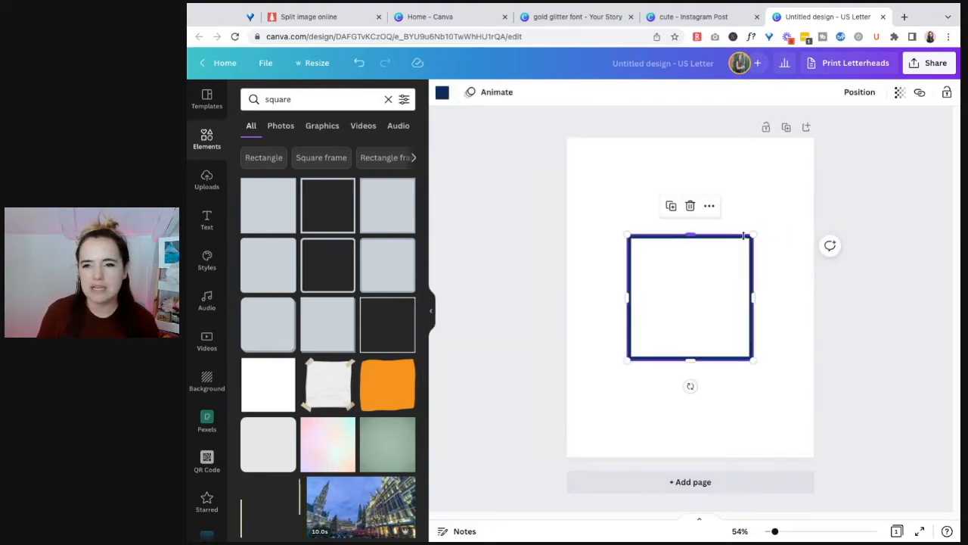
# Step: Shrink the outlined square to about 0.3 in and move it near the page's upper-left corner
pyautogui.moveTo(744, 236); pyautogui.dragTo(694, 369)
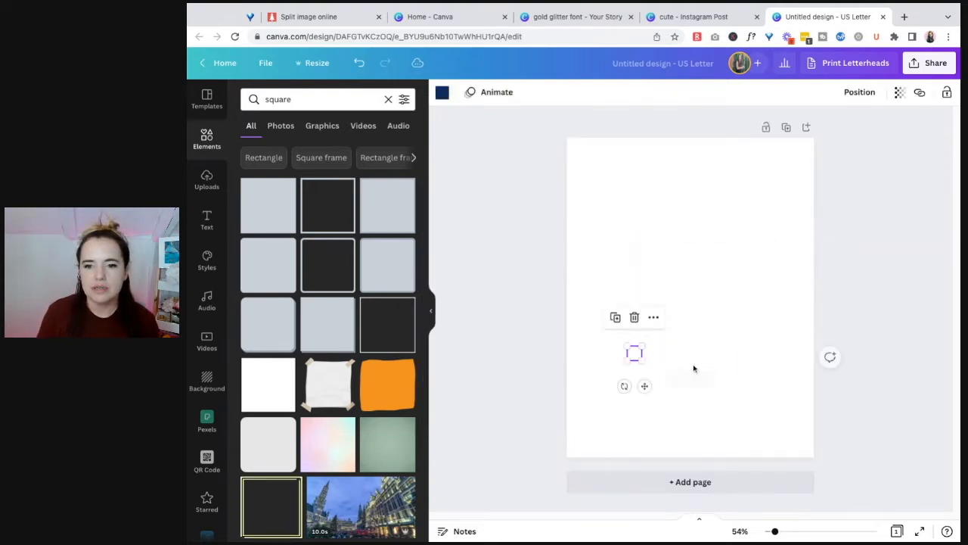
pyautogui.click(694, 368)
pyautogui.click(633, 355)
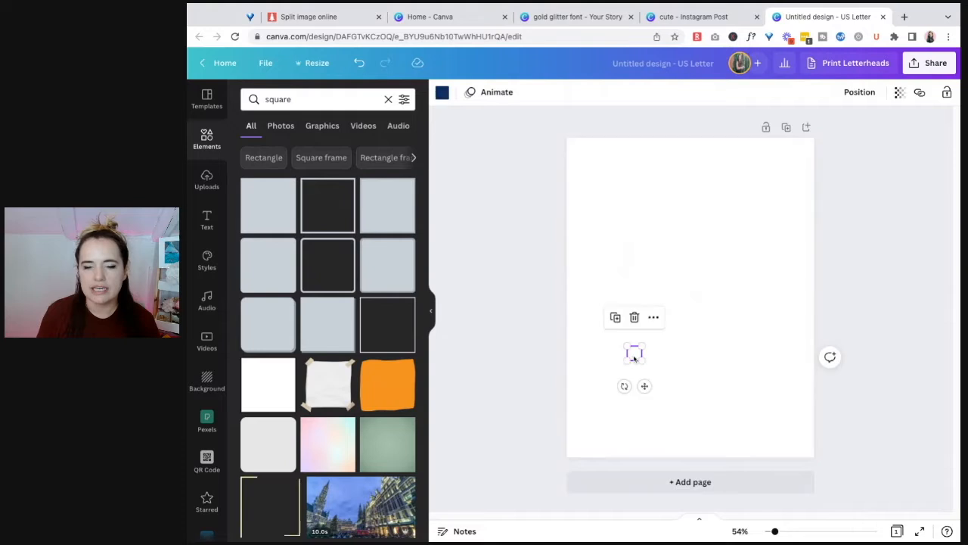
pyautogui.moveTo(634, 355); pyautogui.dragTo(599, 182)
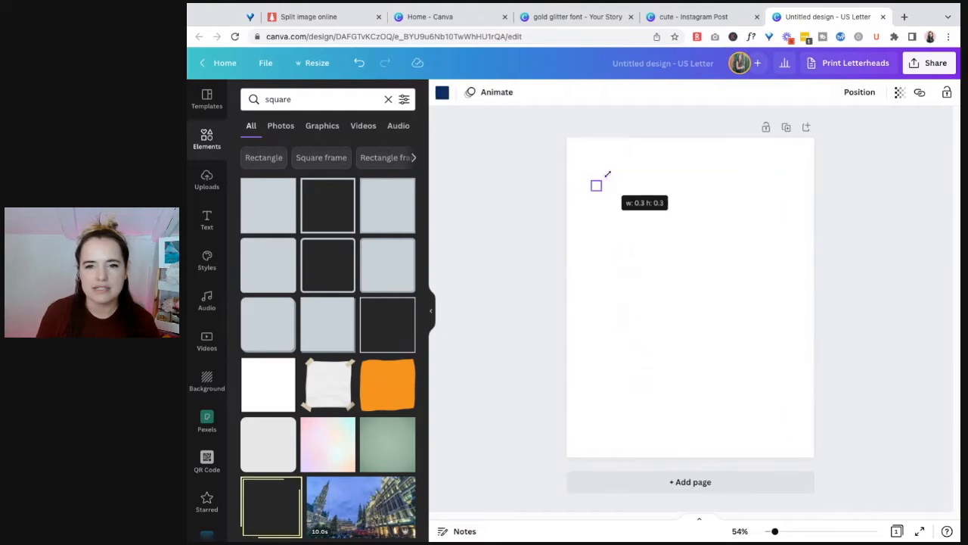
pyautogui.click(664, 241)
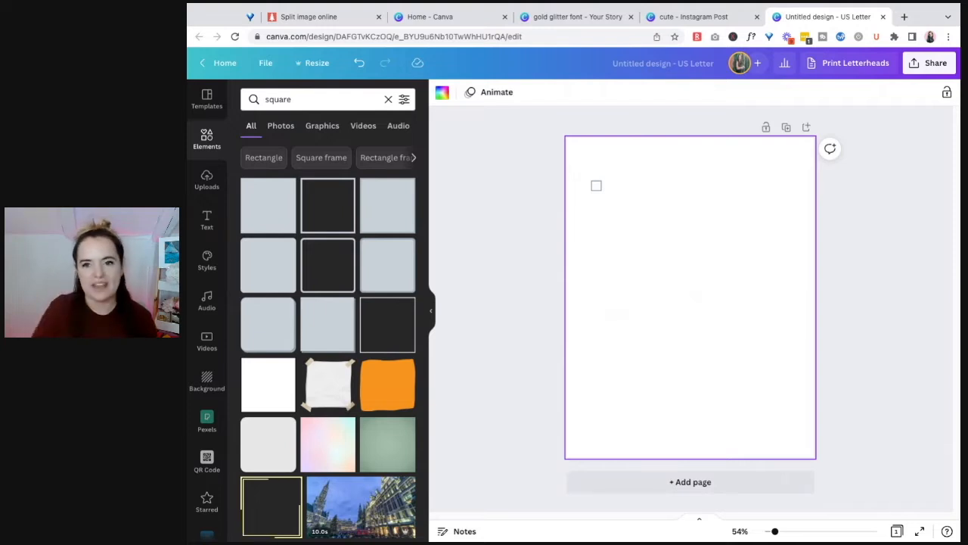
# Step: Enlarge the square to roughly twice its size, keeping its upper-left corner in place
pyautogui.click(596, 188)
pyautogui.click(634, 197)
pyautogui.click(597, 188)
pyautogui.moveTo(602, 192); pyautogui.dragTo(636, 208)
pyautogui.click(638, 207)
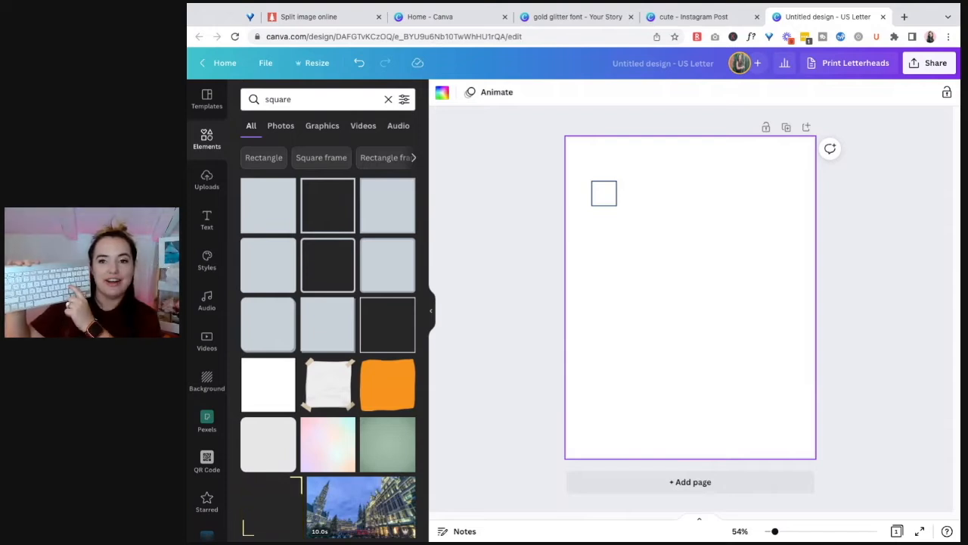
# Step: Add a straight line to the page and reduce its line weight to 2
pyautogui.press('l')
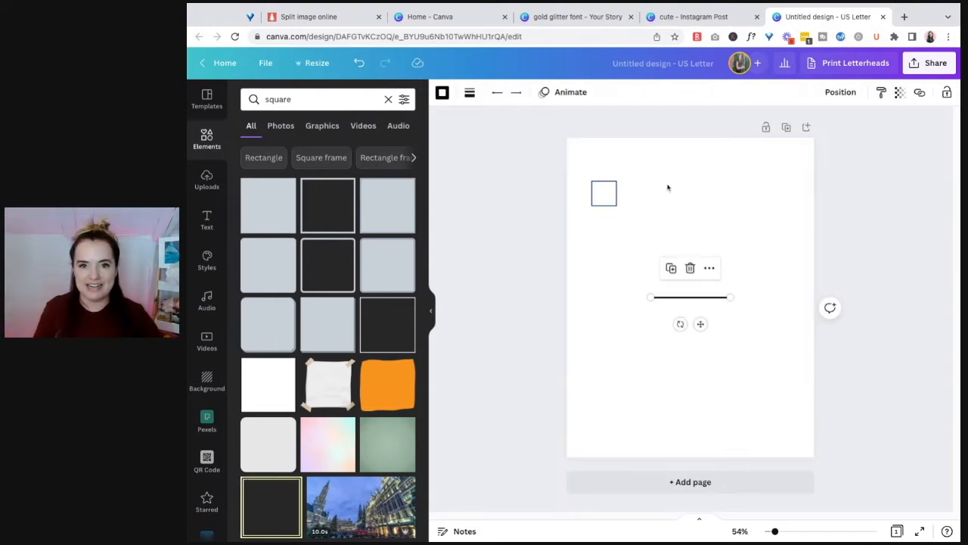
pyautogui.click(469, 93)
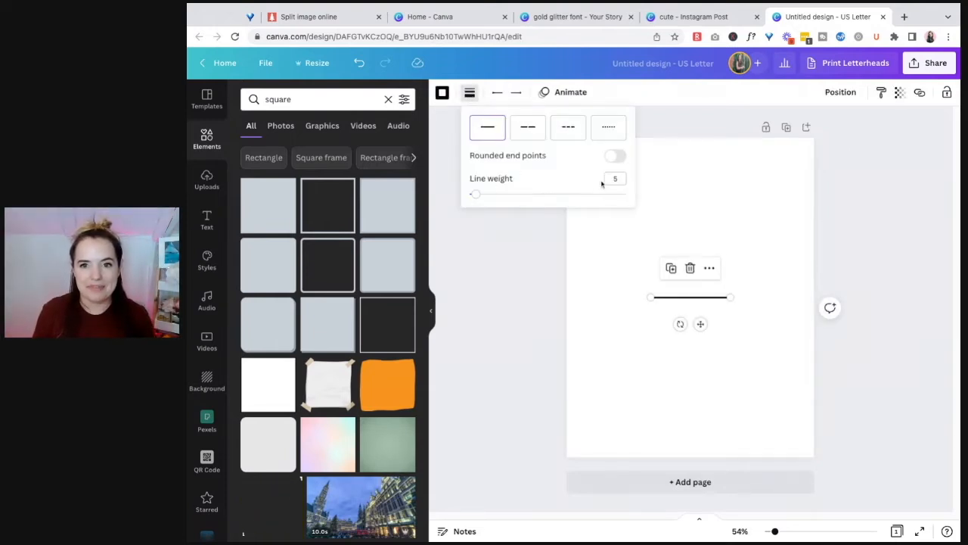
pyautogui.moveTo(476, 195); pyautogui.dragTo(477, 196)
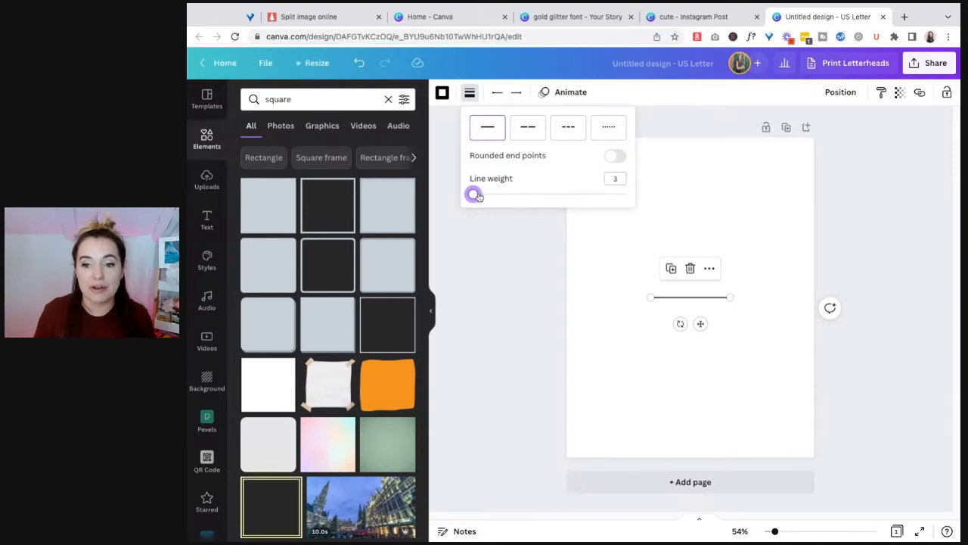
pyautogui.click(606, 339)
# Step: Place the line beside the square, level with its bottom edge, and extend it to the page's right edge
pyautogui.click(691, 297)
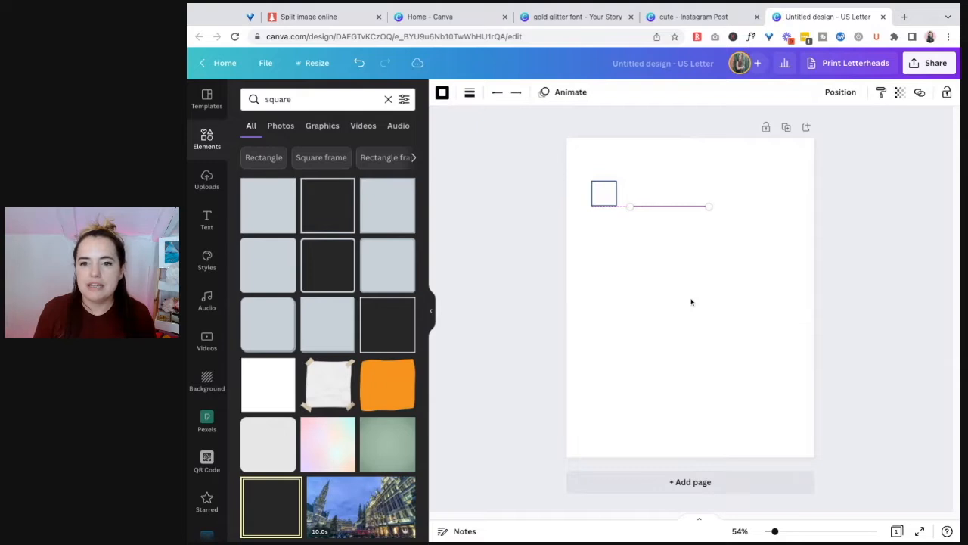
pyautogui.moveTo(708, 205); pyautogui.dragTo(814, 206)
pyautogui.click(626, 304)
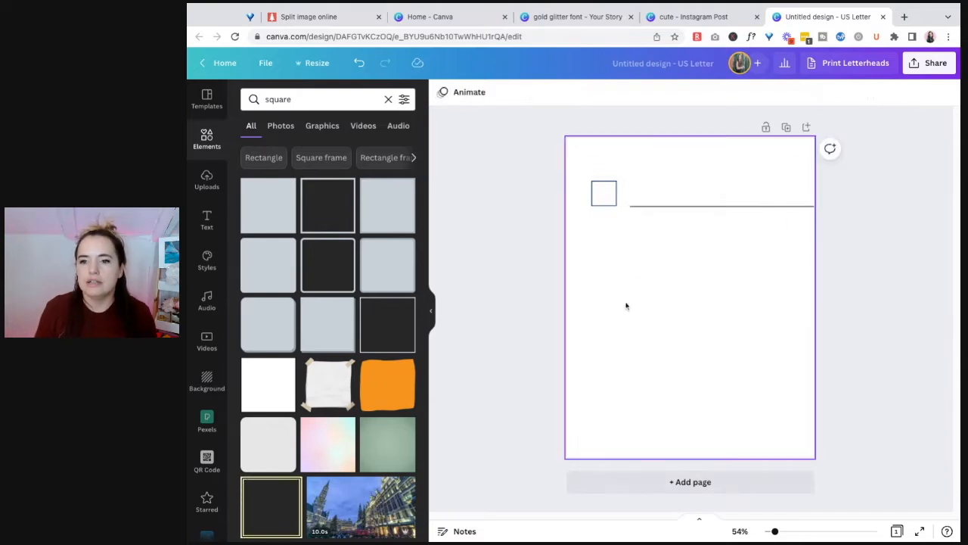
# Step: Try the dotted and dashed styles on the line and set it to the long-dash style
pyautogui.click(682, 205)
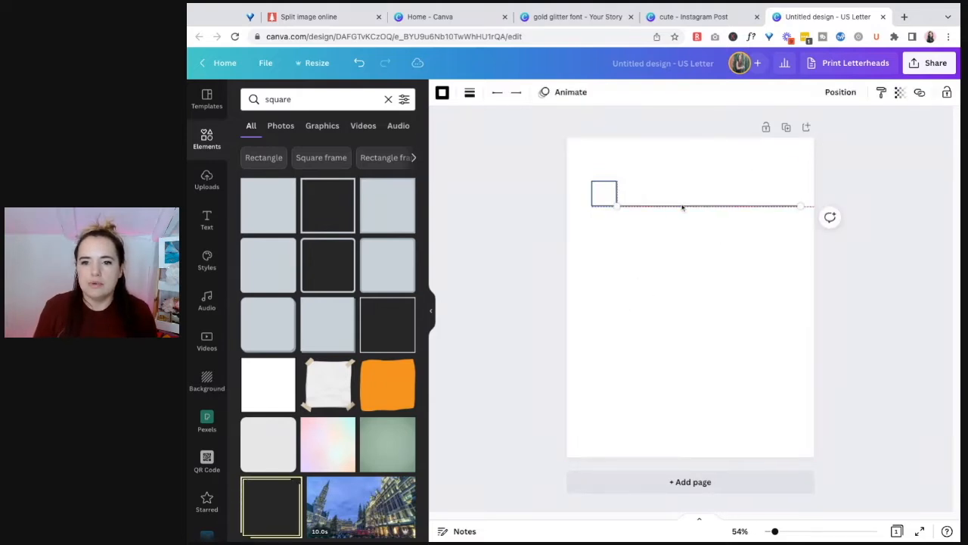
pyautogui.click(469, 92)
pyautogui.click(620, 133)
pyautogui.click(563, 131)
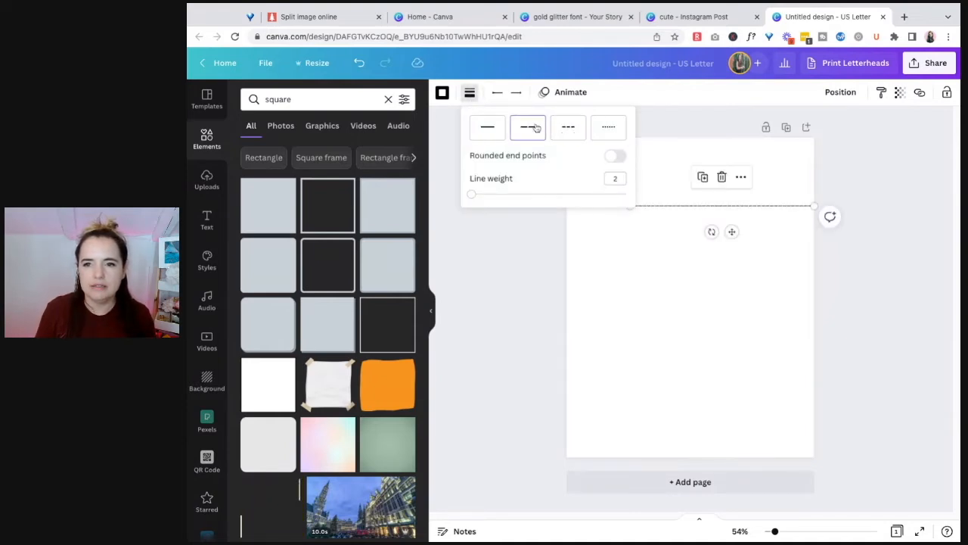
pyautogui.click(617, 269)
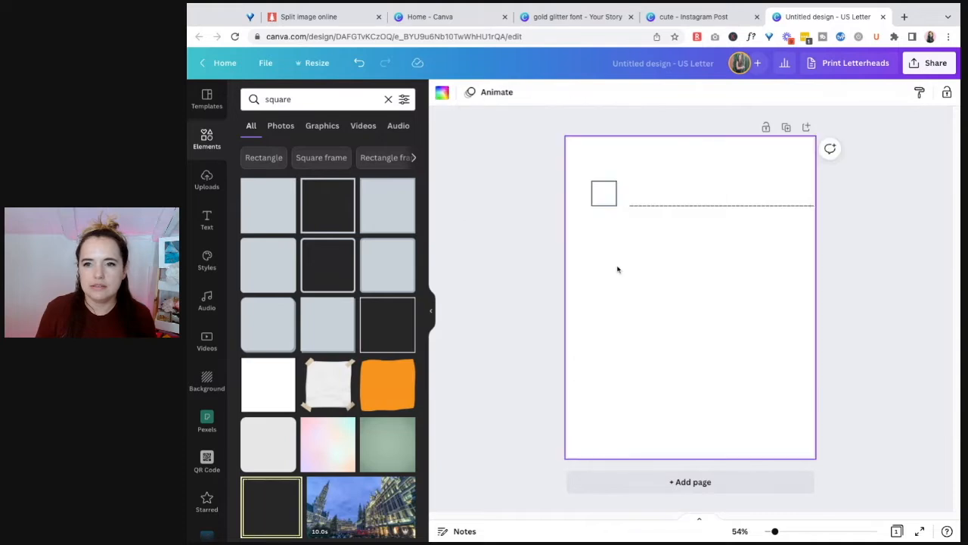
# Step: Select the square and dashed line together and scale them down proportionally to about two thirds of their width
pyautogui.click(749, 206)
pyautogui.moveTo(749, 207); pyautogui.dragTo(744, 207)
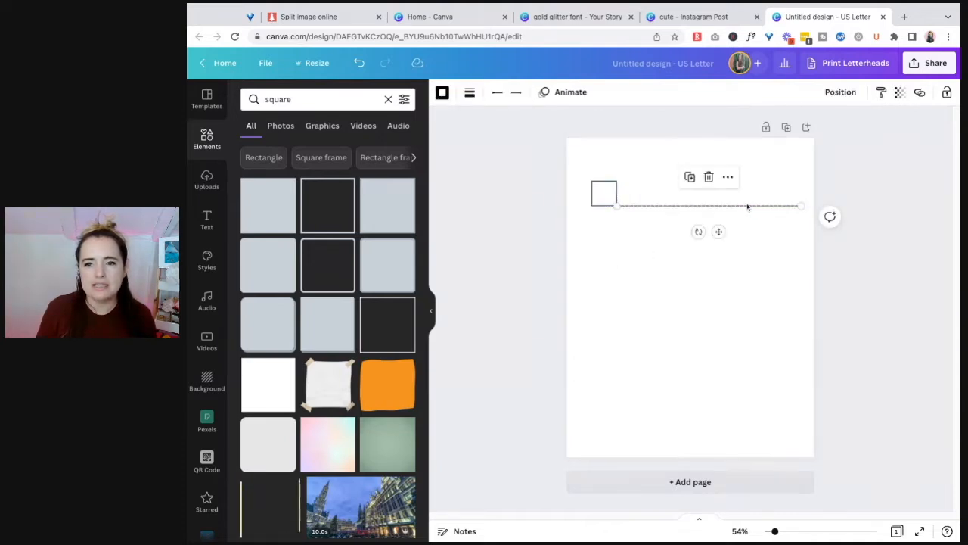
pyautogui.click(655, 195)
pyautogui.click(678, 210)
pyautogui.moveTo(678, 210); pyautogui.dragTo(574, 175)
pyautogui.click(772, 275)
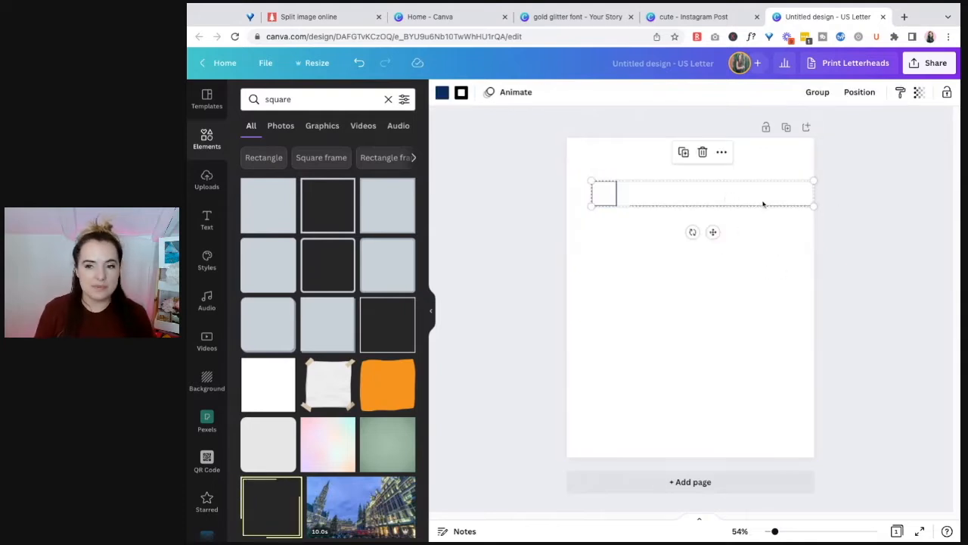
pyautogui.moveTo(814, 180); pyautogui.dragTo(734, 191)
pyautogui.click(711, 246)
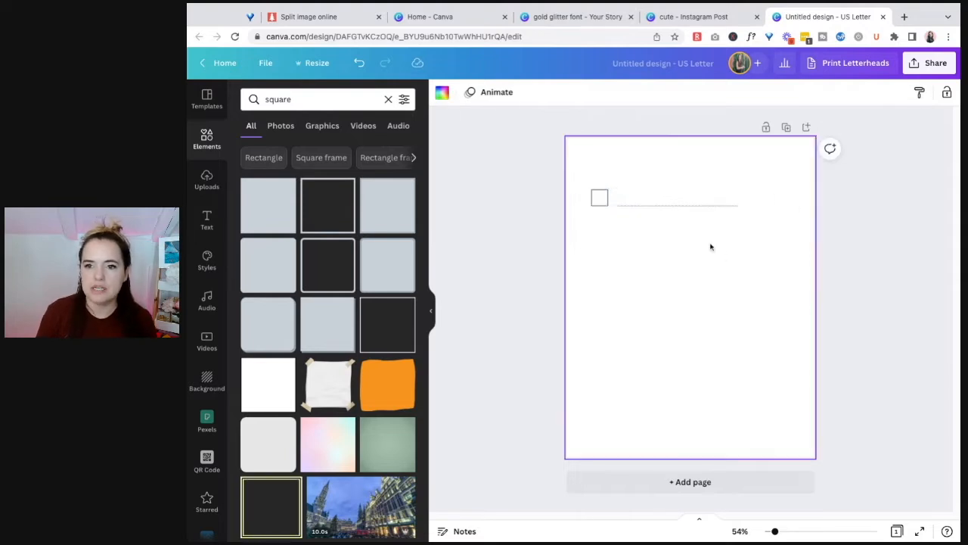
# Step: Lengthen the dashed line to about 6.2 in towards the page's right edge, keeping it horizontal
pyautogui.click(715, 207)
pyautogui.moveTo(739, 205); pyautogui.dragTo(797, 205)
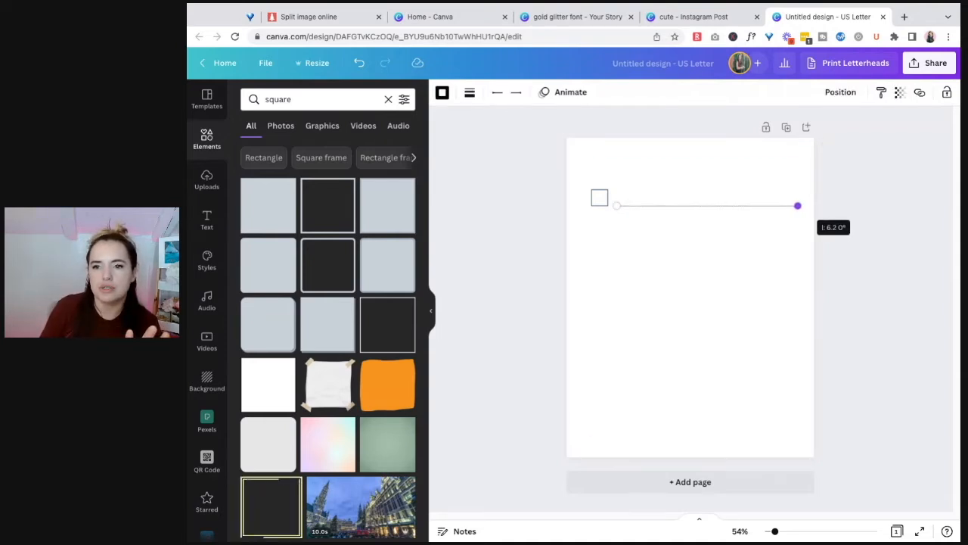
pyautogui.click(722, 281)
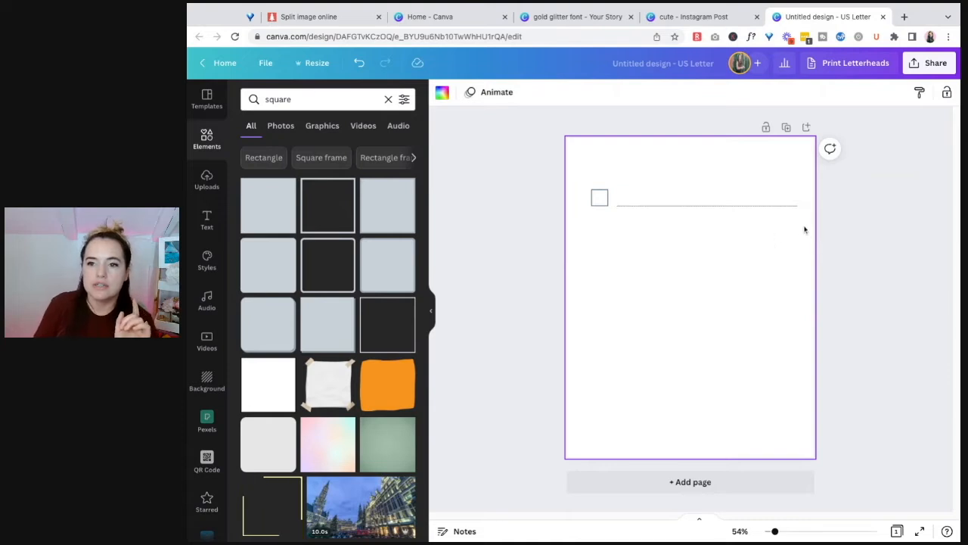
# Step: Move the square and line together so they are centered horizontally on the page
pyautogui.moveTo(798, 228); pyautogui.dragTo(574, 179)
pyautogui.moveTo(718, 201); pyautogui.dragTo(718, 201)
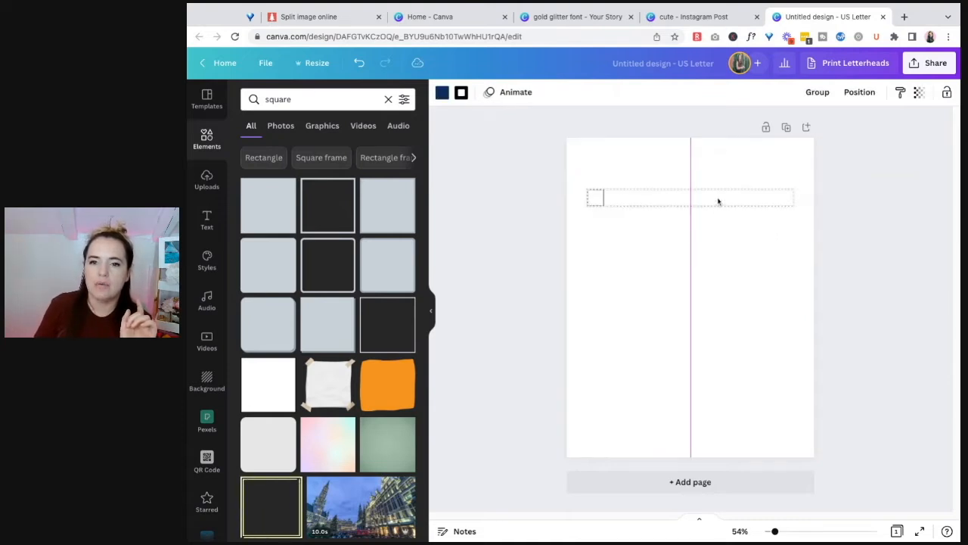
pyautogui.click(764, 259)
# Step: Group the square and the line into one checklist row
pyautogui.moveTo(791, 255); pyautogui.dragTo(587, 181)
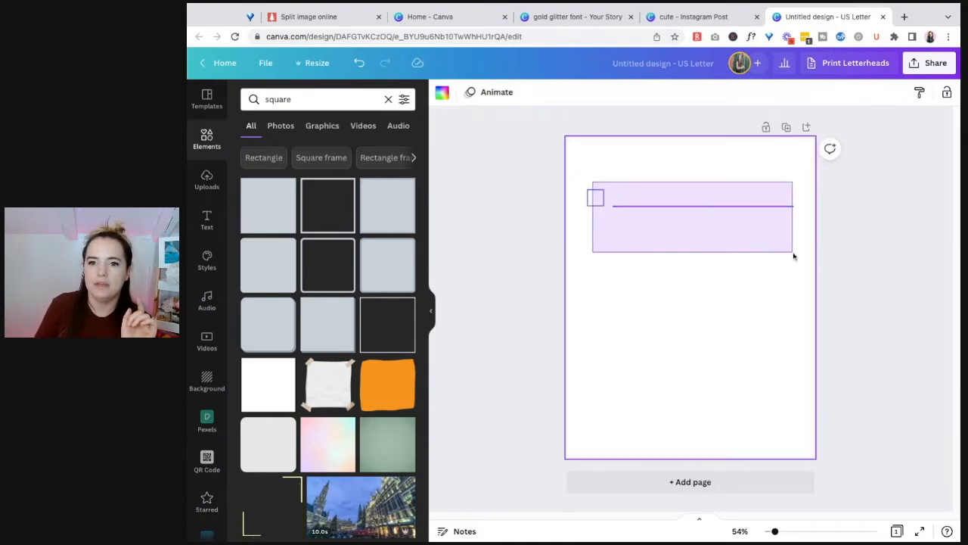
pyautogui.hotkey('ctrl', 'g')
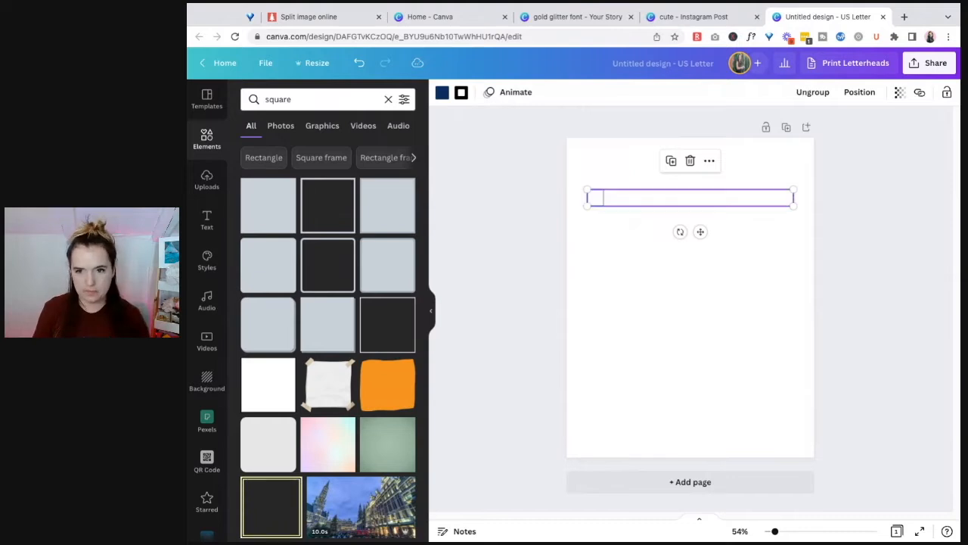
pyautogui.click(647, 257)
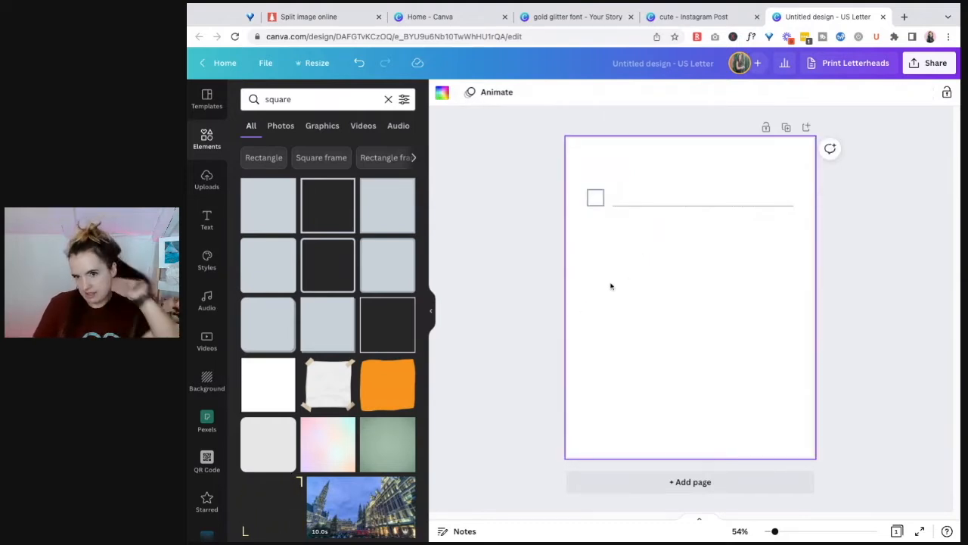
# Step: Duplicate the grouped checklist row and place the copy directly beneath the original, aligned with it
pyautogui.hotkey('ctrl', 'a')
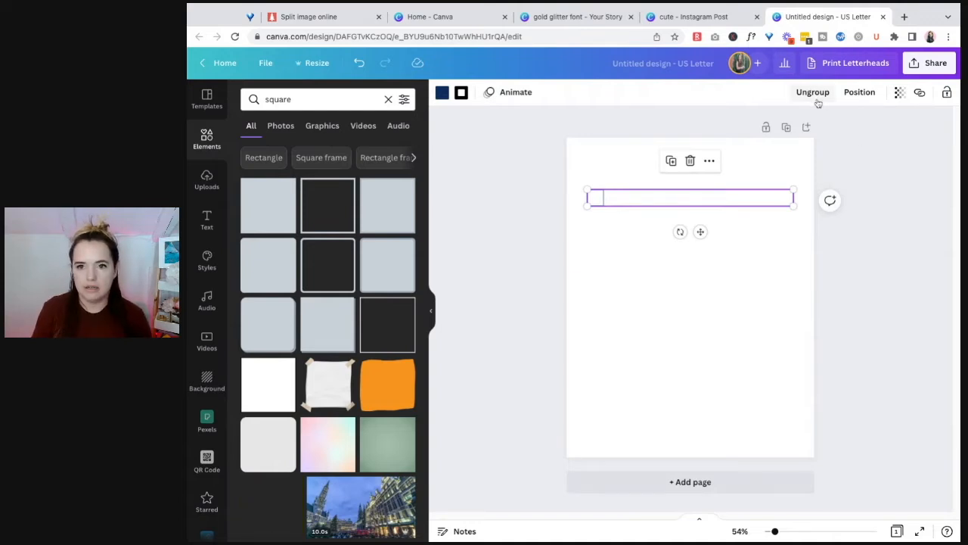
pyautogui.moveTo(748, 205); pyautogui.dragTo(747, 210)
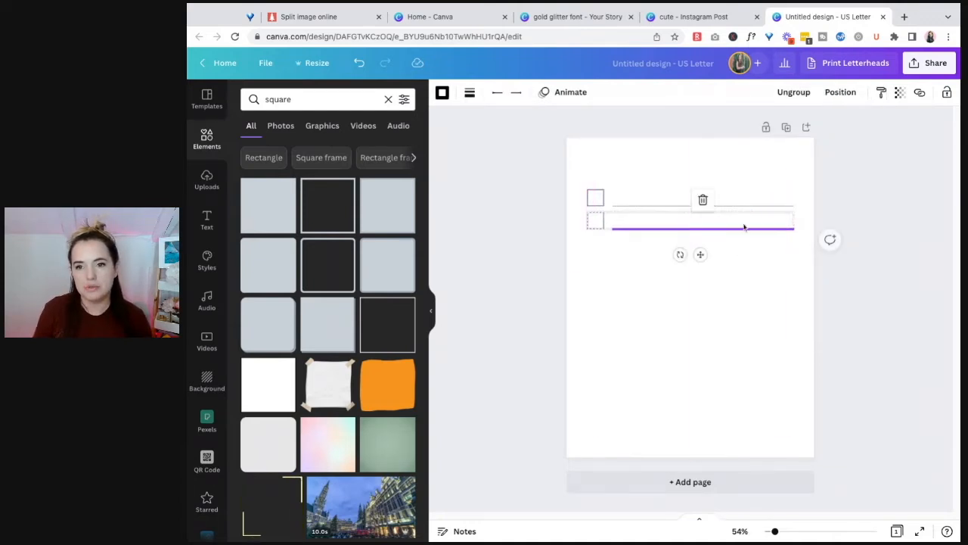
pyautogui.click(611, 227)
# Step: Duplicate the checklist row repeatedly until the page holds ten rows
pyautogui.hotkey('ctrl', 'd')
pyautogui.hotkey('ctrl', 'd')
pyautogui.hotkey('ctrl', 'd')
pyautogui.hotkey('ctrl', 'd')
pyautogui.hotkey('ctrl', 'd')
pyautogui.hotkey('ctrl', 'd')
pyautogui.hotkey('ctrl', 'd')
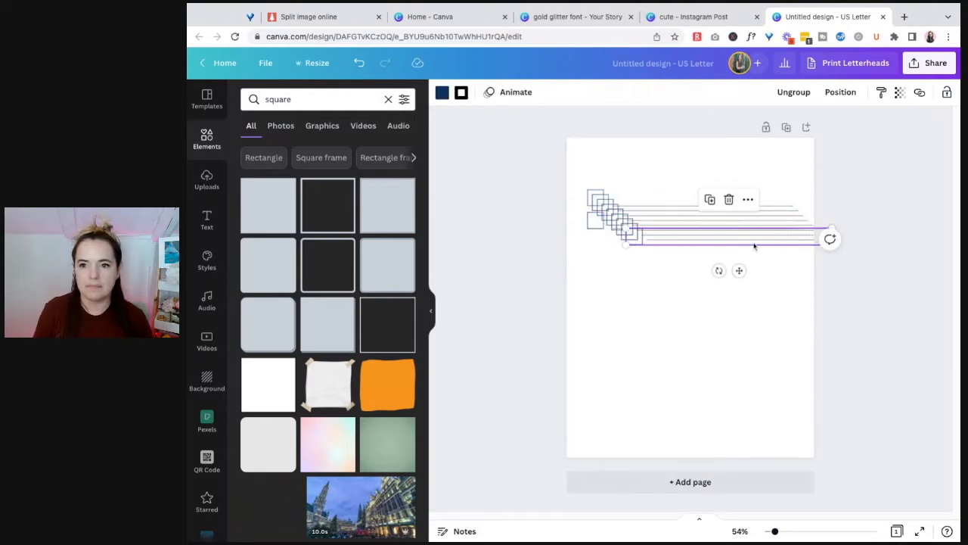
# Step: Move the last copied row near the page's bottom, aligned with the first row, and space all rows evenly with Tidy up
pyautogui.moveTo(754, 246); pyautogui.dragTo(754, 245)
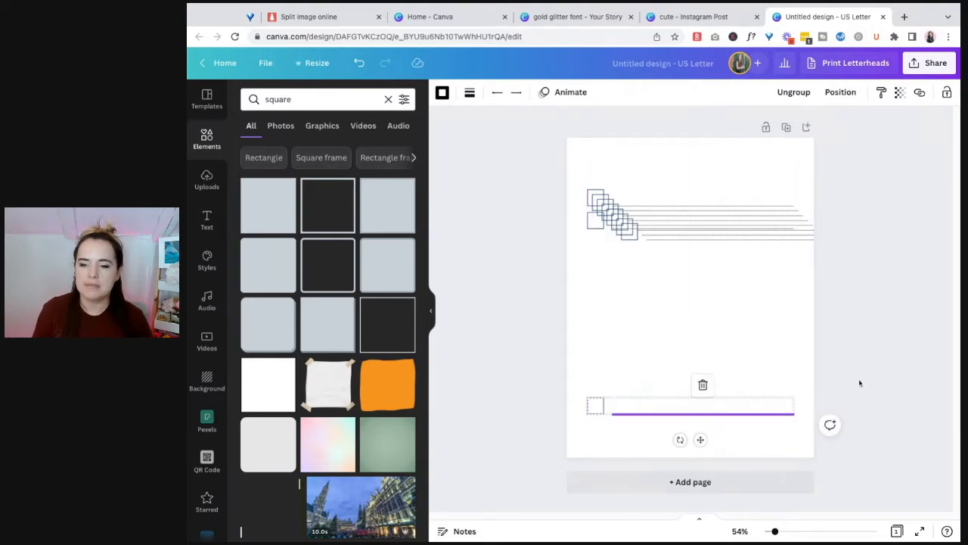
pyautogui.click(855, 399)
pyautogui.moveTo(852, 429); pyautogui.dragTo(582, 173)
pyautogui.click(858, 94)
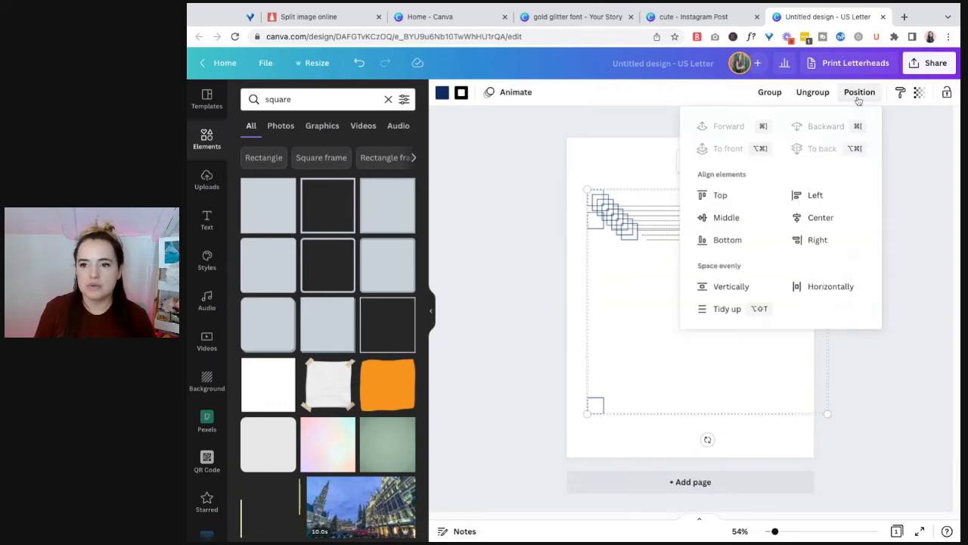
pyautogui.click(715, 310)
# Step: Move the whole block of checklist rows slightly down, keeping it centered horizontally on the page
pyautogui.click(862, 327)
pyautogui.moveTo(771, 339); pyautogui.dragTo(772, 342)
pyautogui.click(870, 335)
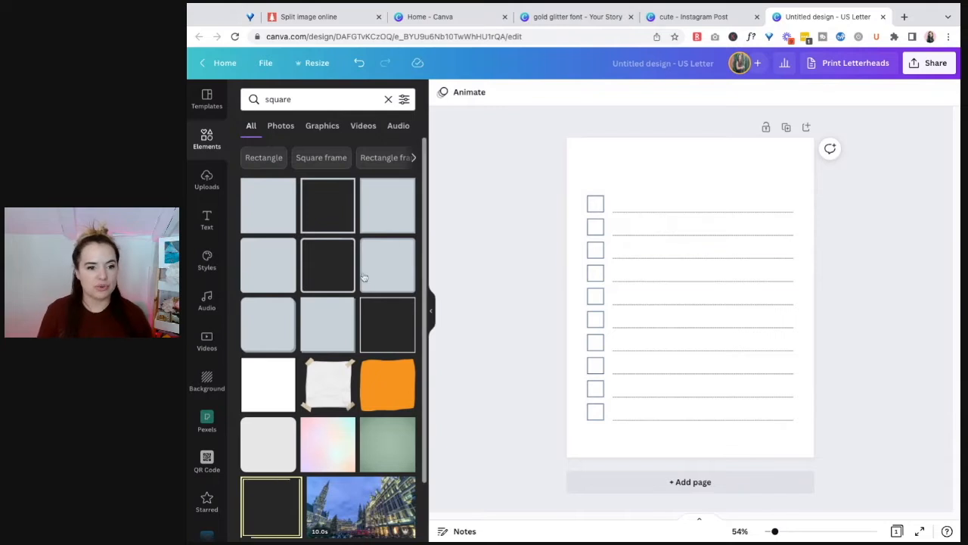
pyautogui.moveTo(828, 435); pyautogui.dragTo(552, 195)
pyautogui.click(903, 263)
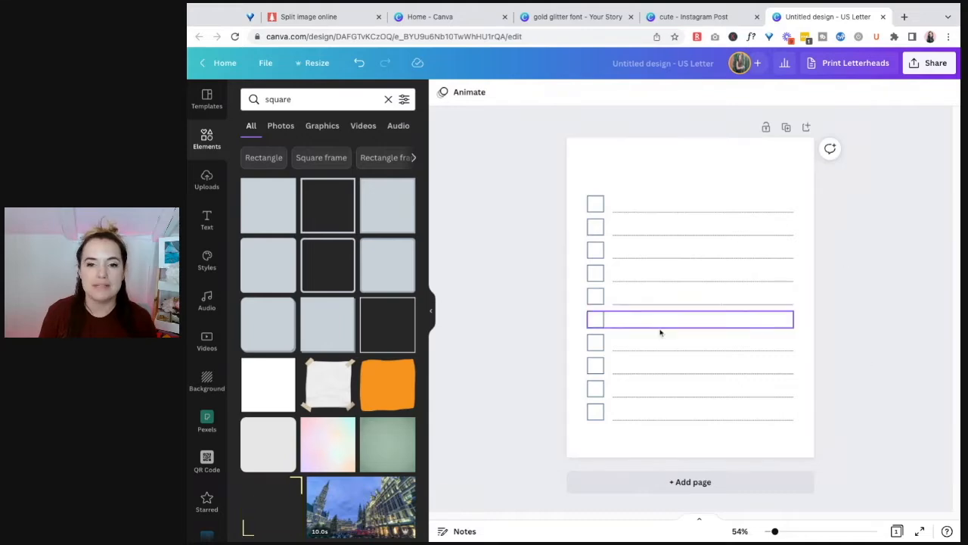
# Step: Add a heading text box to the checklist page reading "awesome title!"
pyautogui.click(207, 219)
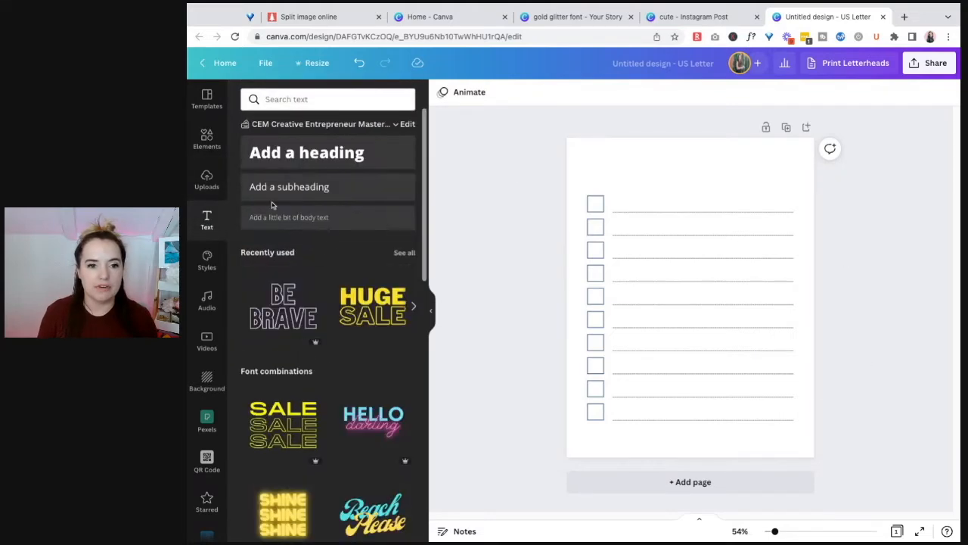
pyautogui.click(252, 157)
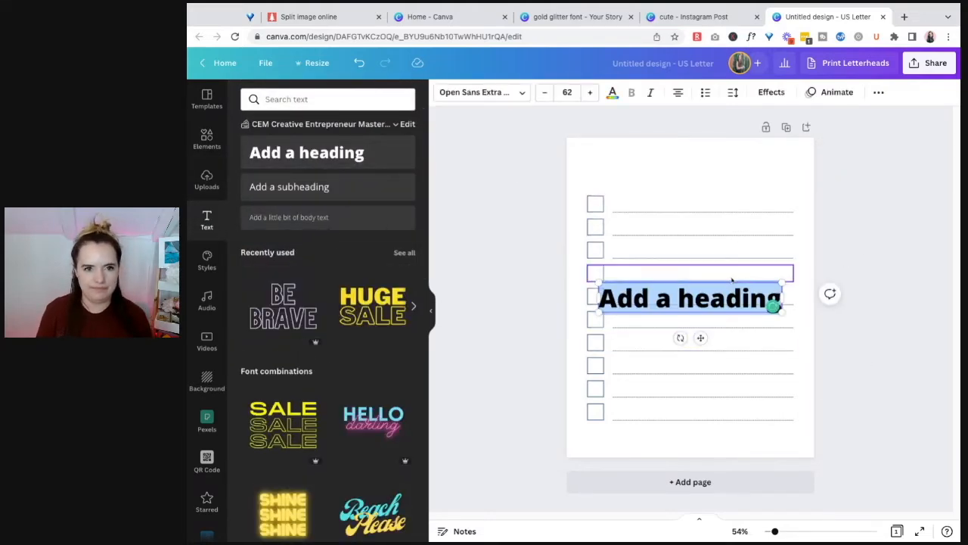
pyautogui.press('BackSpace')
pyautogui.write('awesome tit')
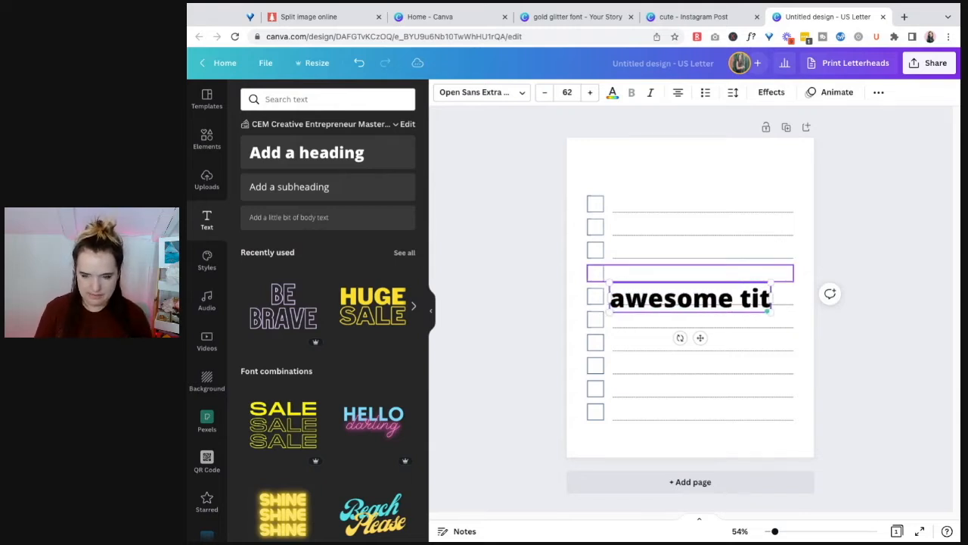
pyautogui.write('le!')
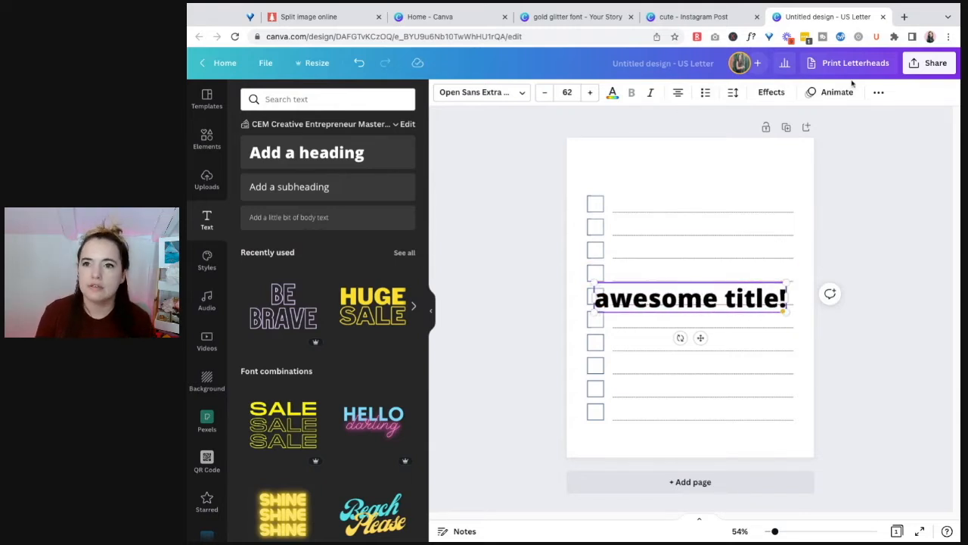
# Step: Make the title all uppercase and move it above the first checklist row, centered near the page's top edge
pyautogui.click(879, 92)
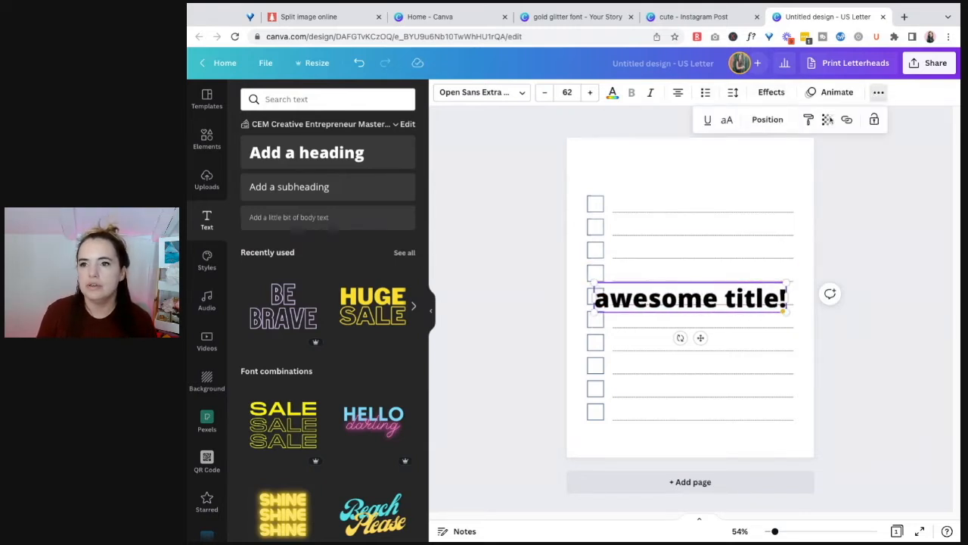
pyautogui.click(727, 120)
pyautogui.click(898, 207)
pyautogui.click(688, 298)
pyautogui.moveTo(688, 298); pyautogui.dragTo(688, 162)
# Step: Apply the Splice text effect to the title and set the effect color to yellow
pyautogui.click(772, 93)
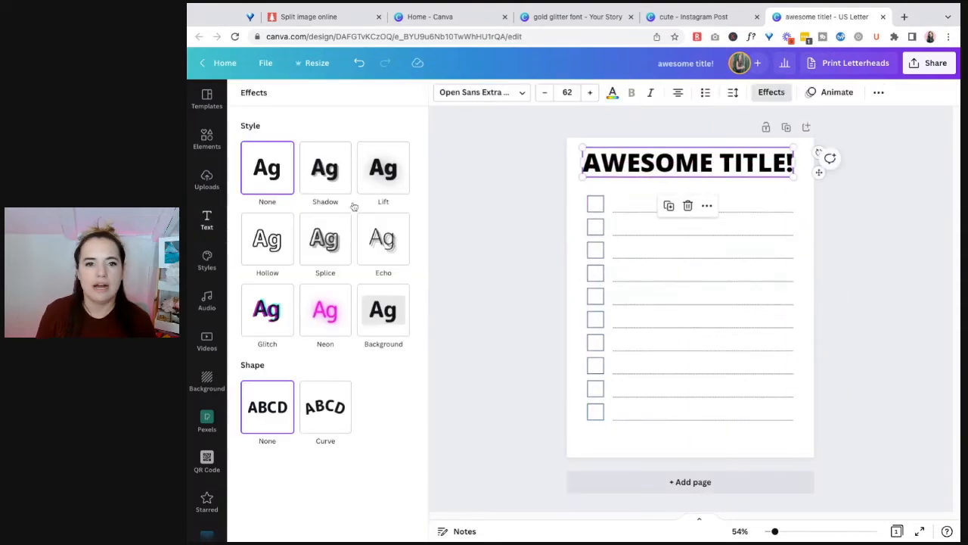
pyautogui.click(325, 239)
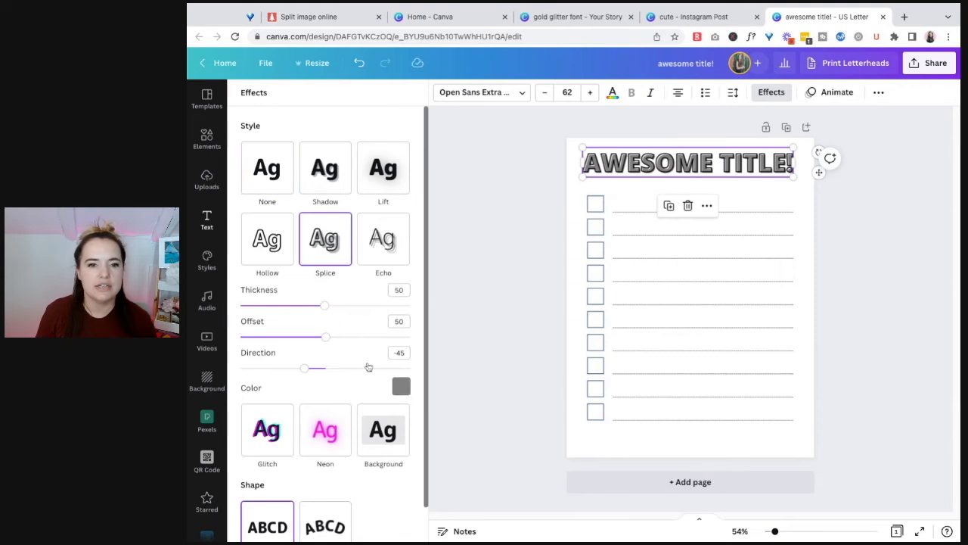
pyautogui.click(402, 387)
pyautogui.scroll(-2, 351, 317)
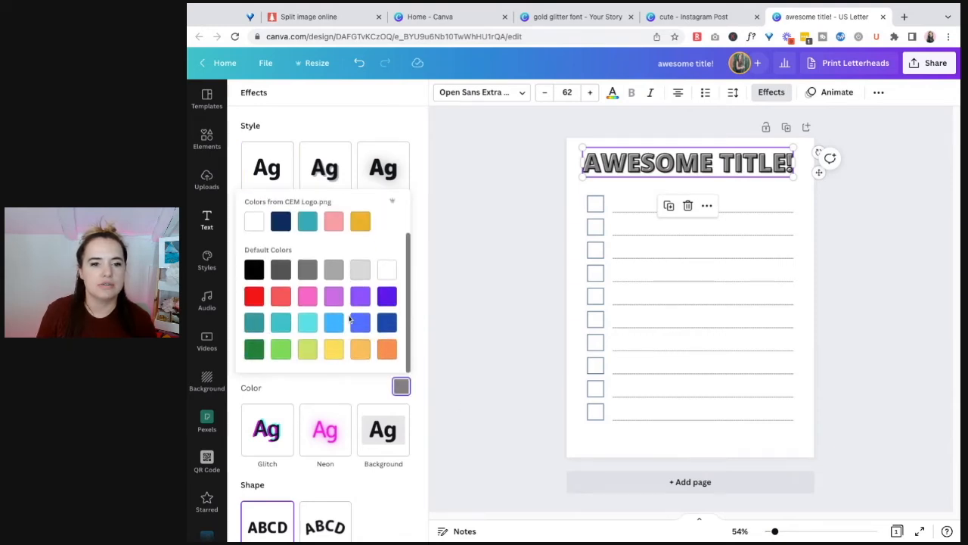
pyautogui.click(334, 349)
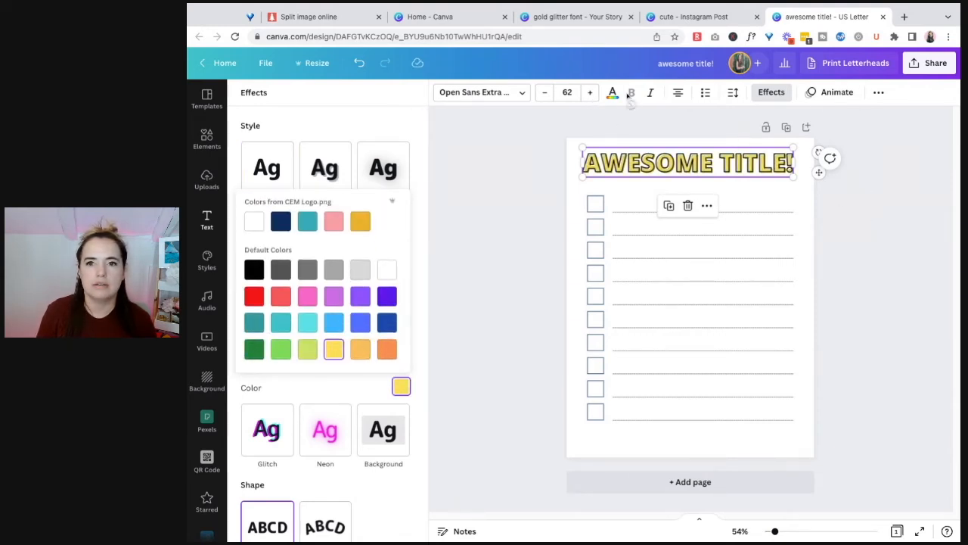
# Step: Try teal for the title's text color, and switch it to the dark navy from the brand palette
pyautogui.click(615, 96)
pyautogui.click(307, 234)
pyautogui.click(282, 235)
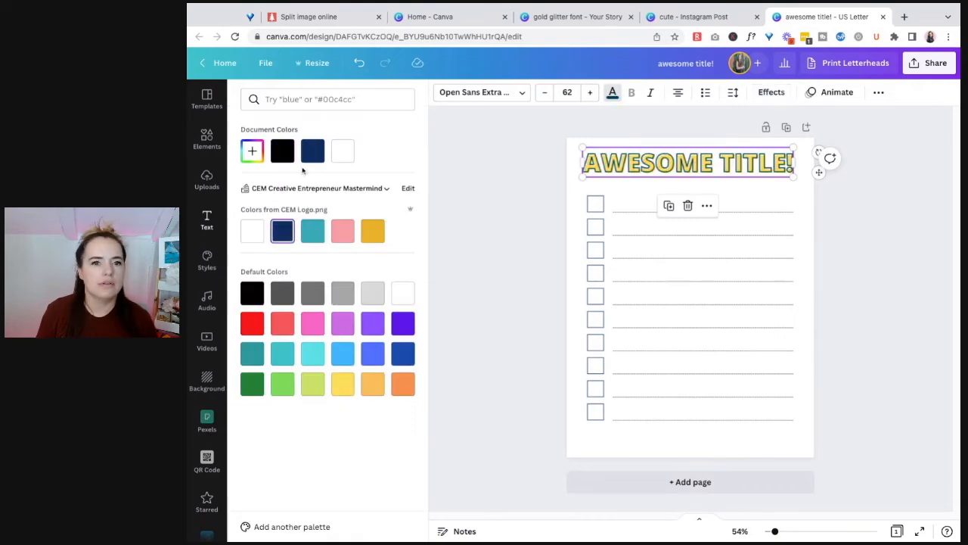
pyautogui.click(486, 178)
# Step: Change the title's Splice effect color to turquoise, trying the lighter shade before the medium one
pyautogui.click(765, 94)
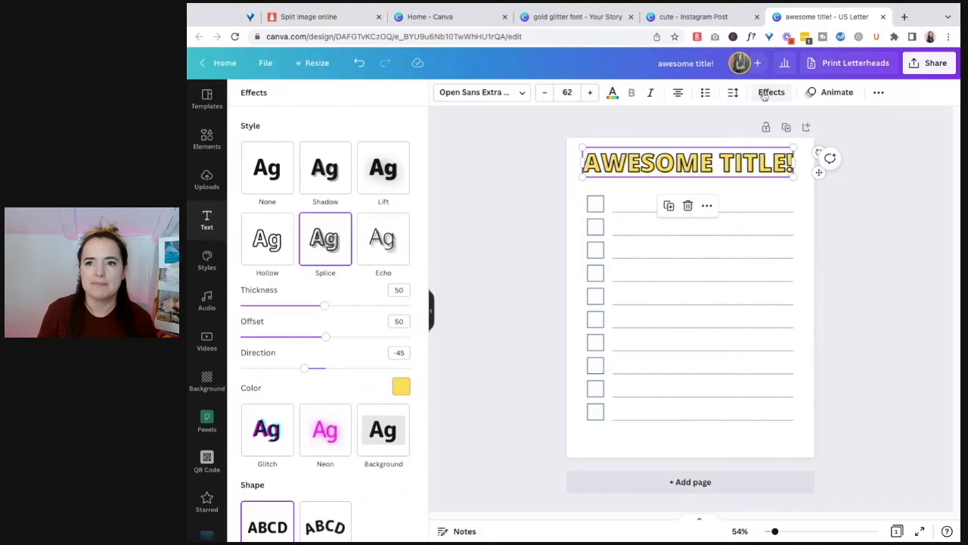
pyautogui.click(399, 387)
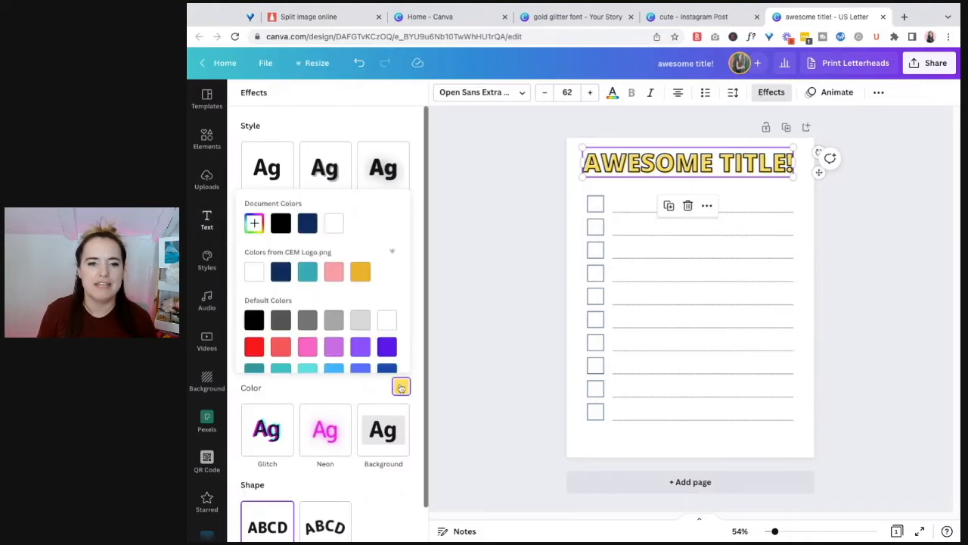
pyautogui.scroll(-2, 310, 322)
pyautogui.click(308, 322)
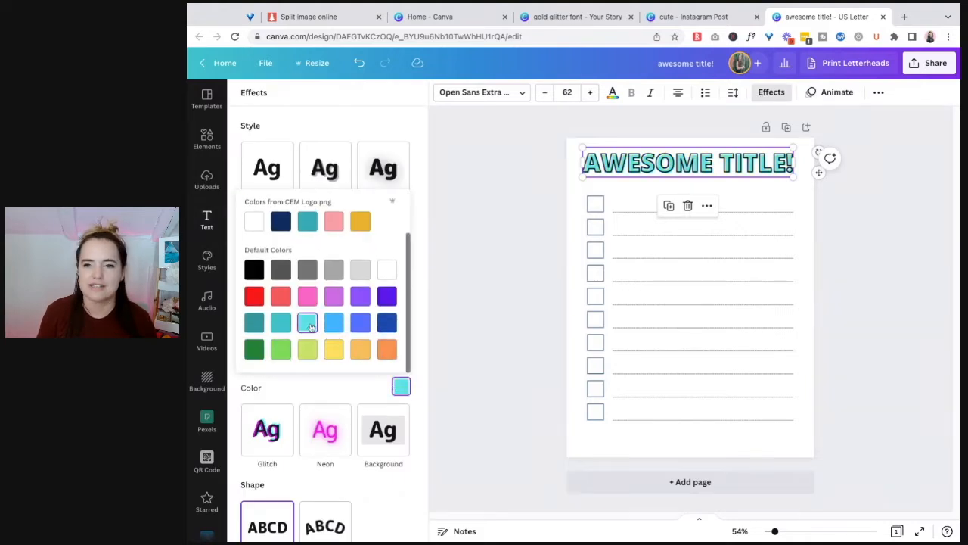
pyautogui.click(281, 328)
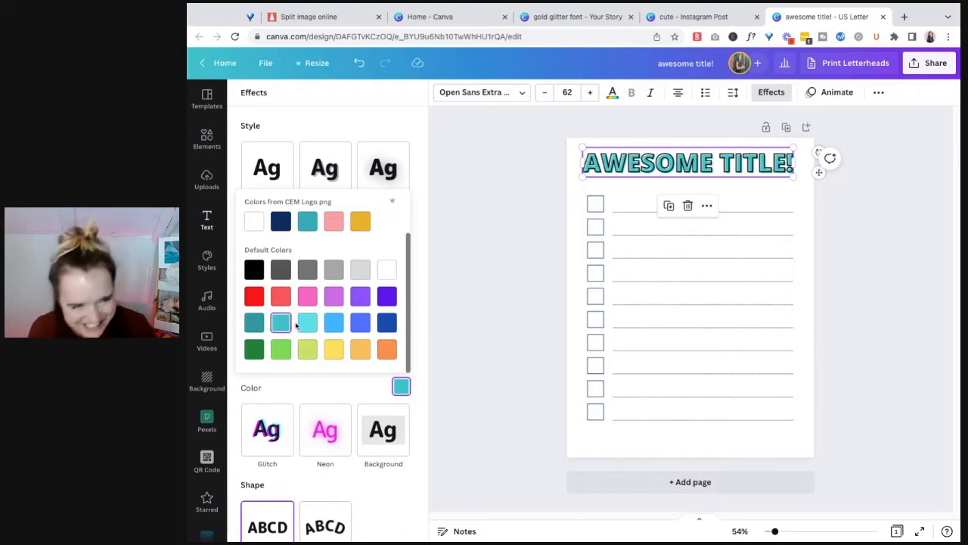
pyautogui.click(476, 288)
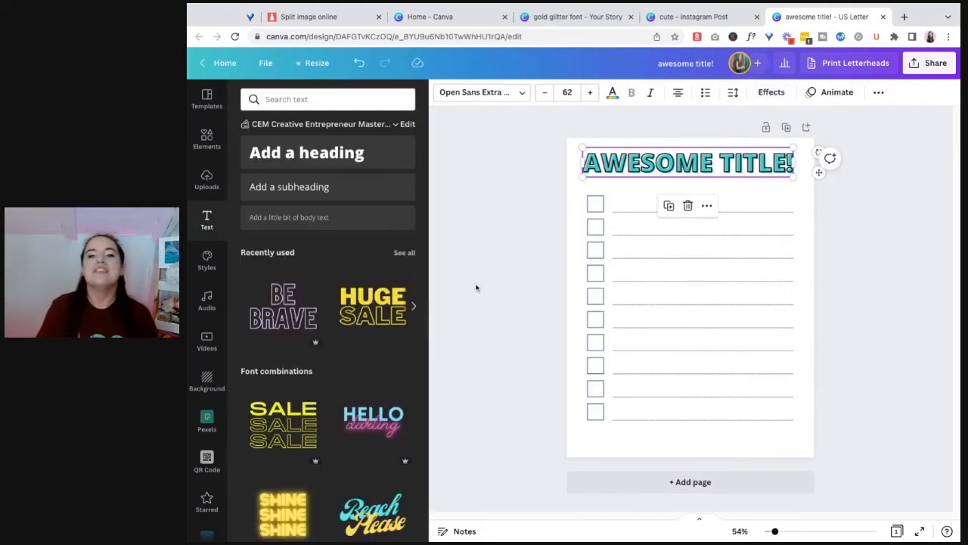
# Step: Nudge the title slightly to the right and deselect it
pyautogui.click(477, 287)
pyautogui.click(704, 179)
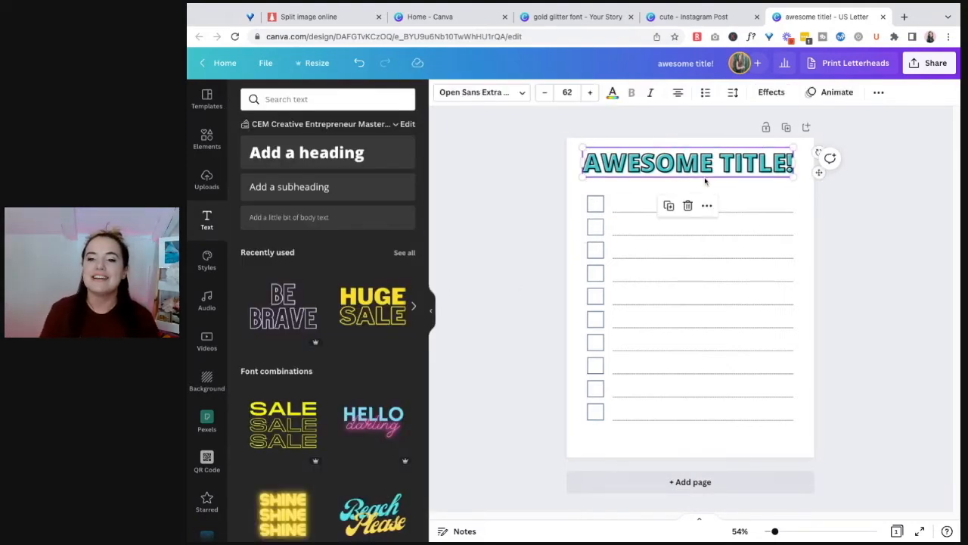
pyautogui.moveTo(704, 172); pyautogui.dragTo(707, 172)
pyautogui.click(834, 240)
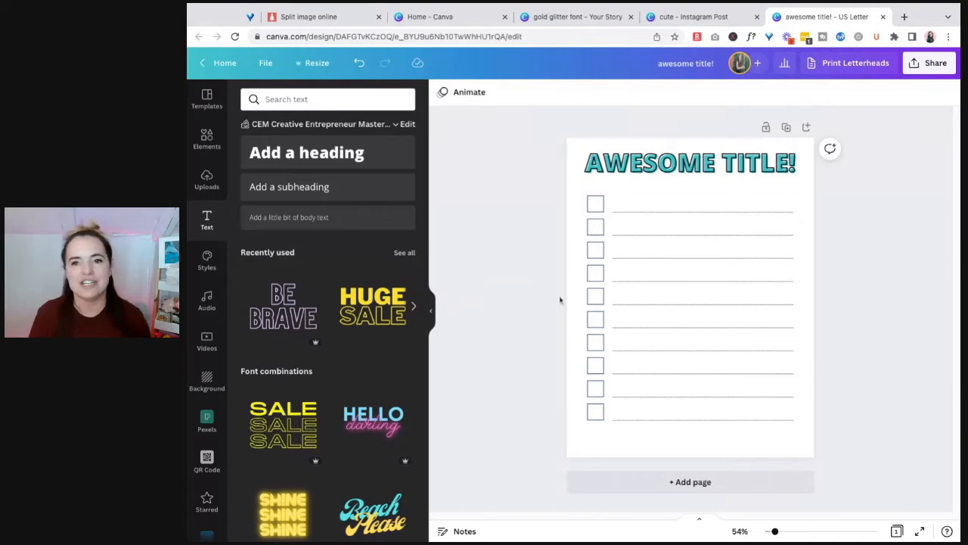
# Step: Search the elements library for "floral element" and browse the results
pyautogui.click(207, 140)
pyautogui.click(288, 96)
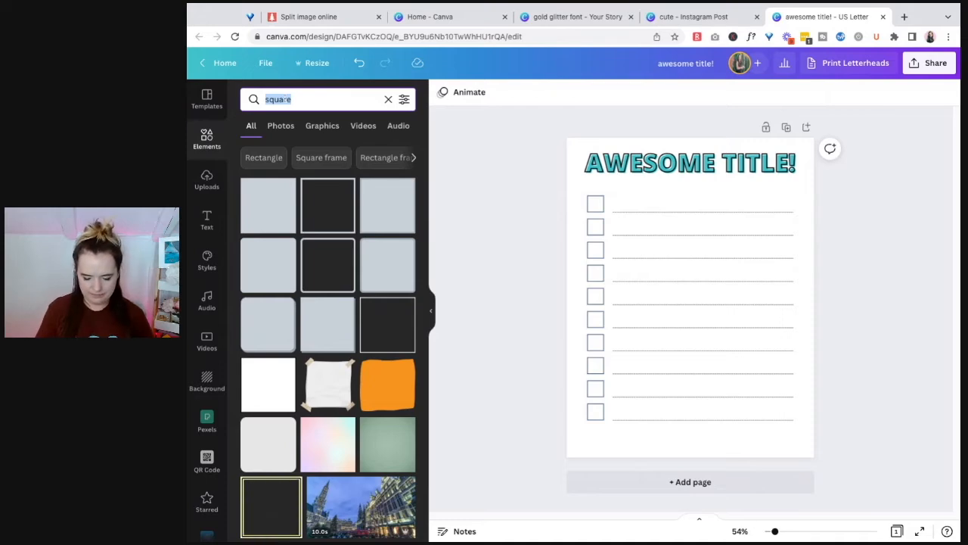
pyautogui.write('floral element')
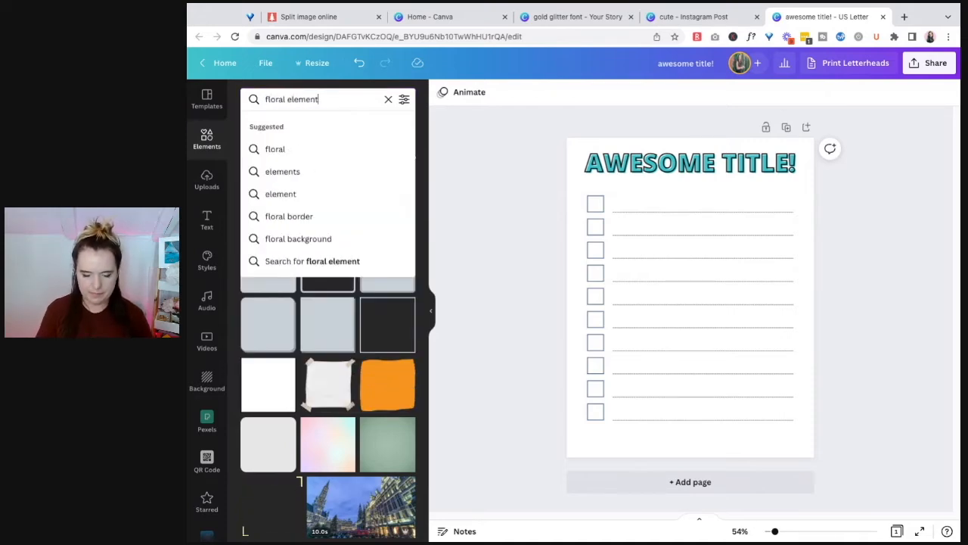
pyautogui.press('Return')
pyautogui.scroll(-4, 321, 280)
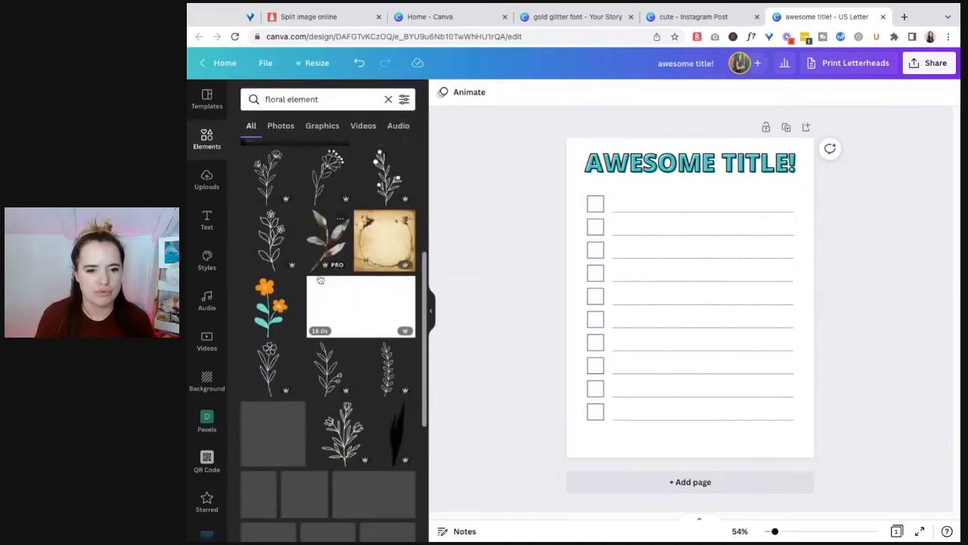
# Step: Shorten the elements search to "floral" and look through the graphics
pyautogui.click(333, 103)
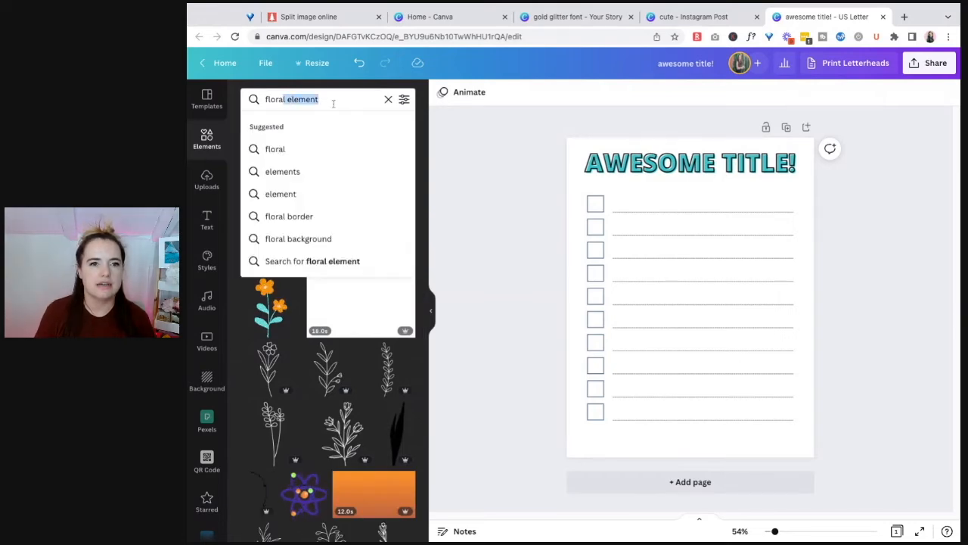
pyautogui.press('BackSpace')
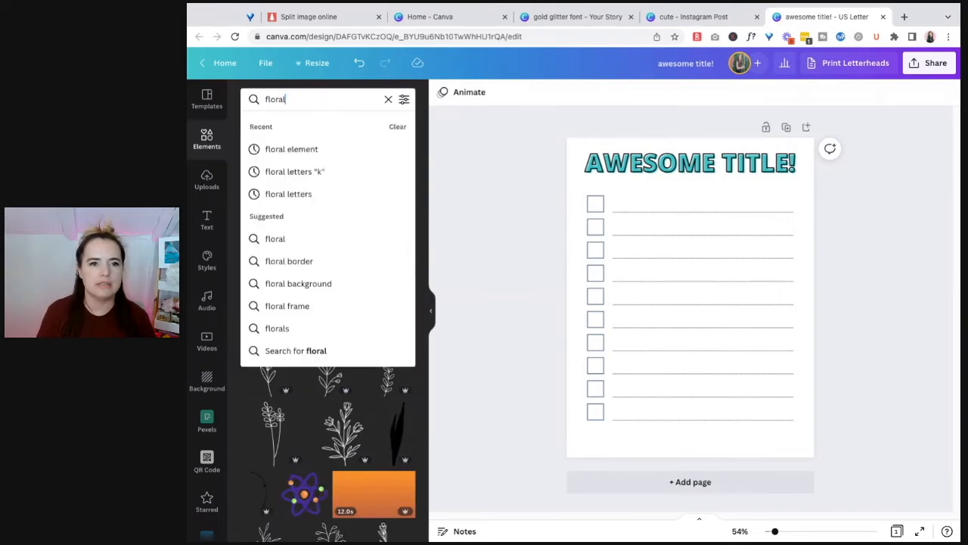
pyautogui.press('Return')
pyautogui.scroll(-2, 328, 274)
pyautogui.scroll(-5, 328, 273)
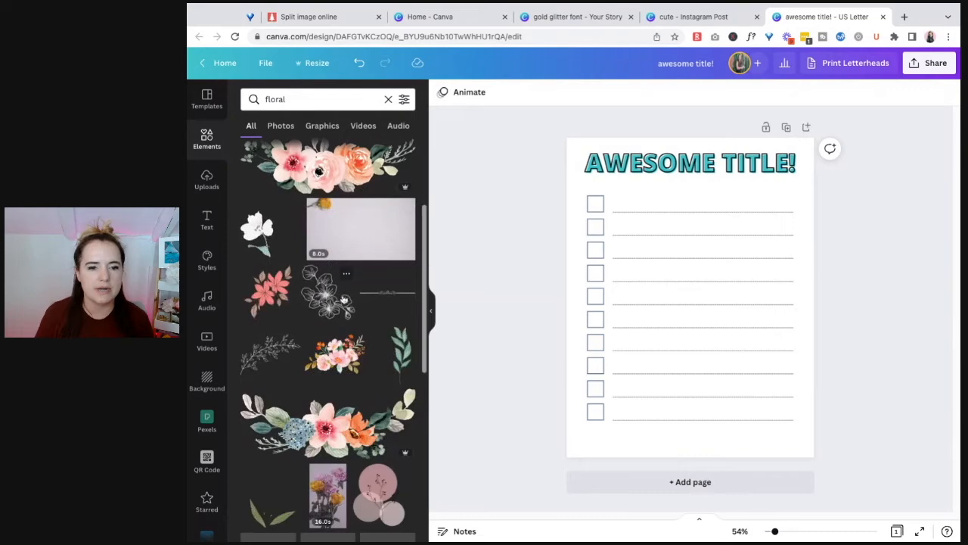
pyautogui.scroll(-2, 408, 355)
# Step: Search the elements library for "floral accent" and browse the results
pyautogui.click(313, 105)
pyautogui.write('accent')
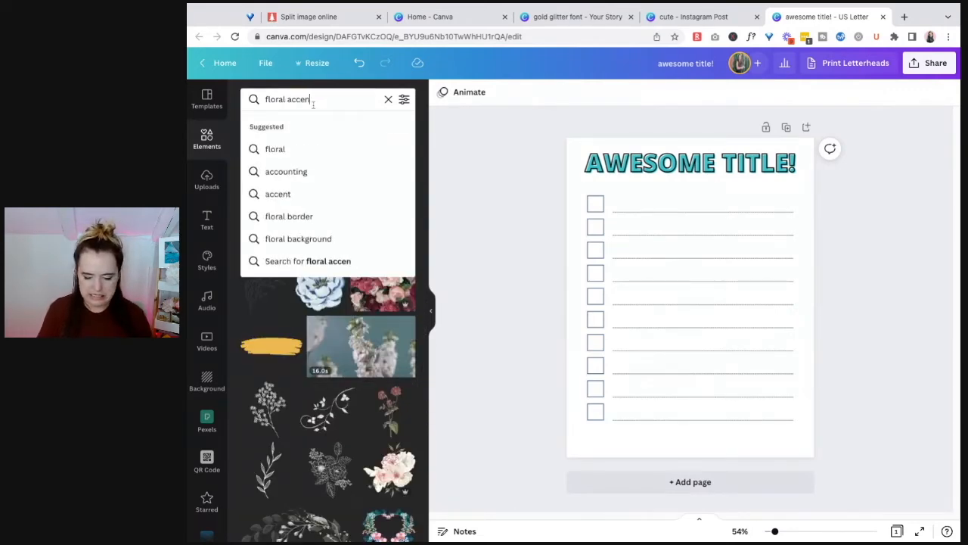
pyautogui.press('Return')
pyautogui.scroll(-3, 373, 270)
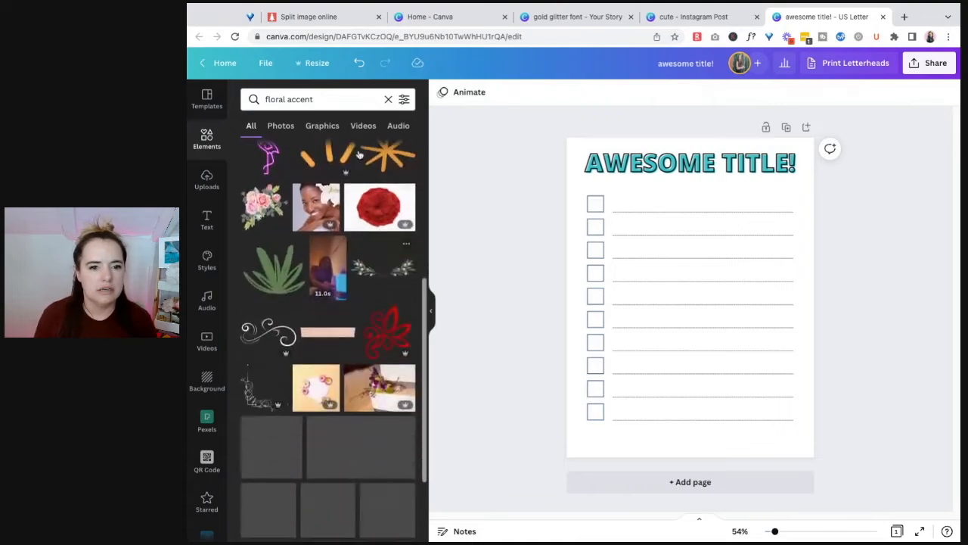
# Step: Search the elements library for "floral" again and browse far down the results for a suitable flower graphic
pyautogui.doubleClick(303, 98)
pyautogui.press('BackSpace')
pyautogui.press('BackSpace')
pyautogui.press('Return')
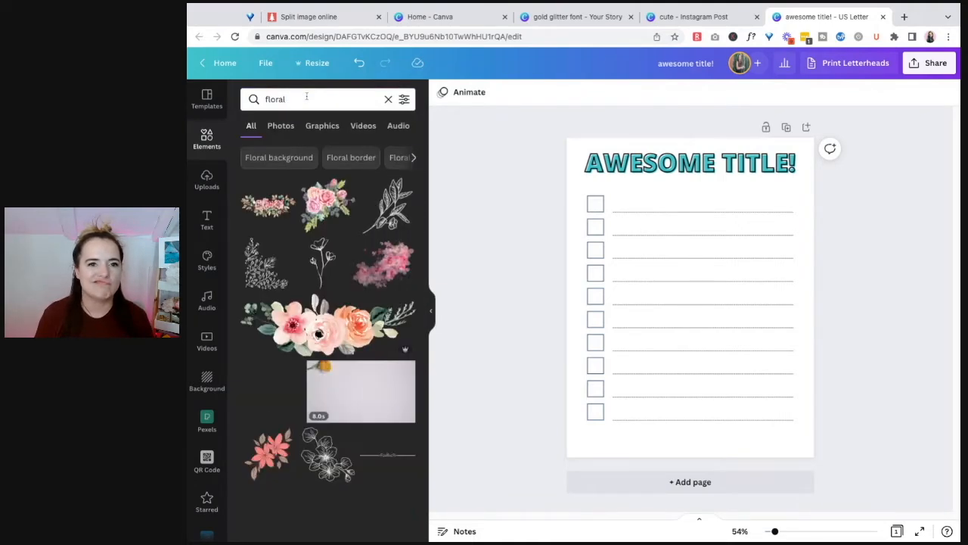
pyautogui.scroll(-5, 319, 334)
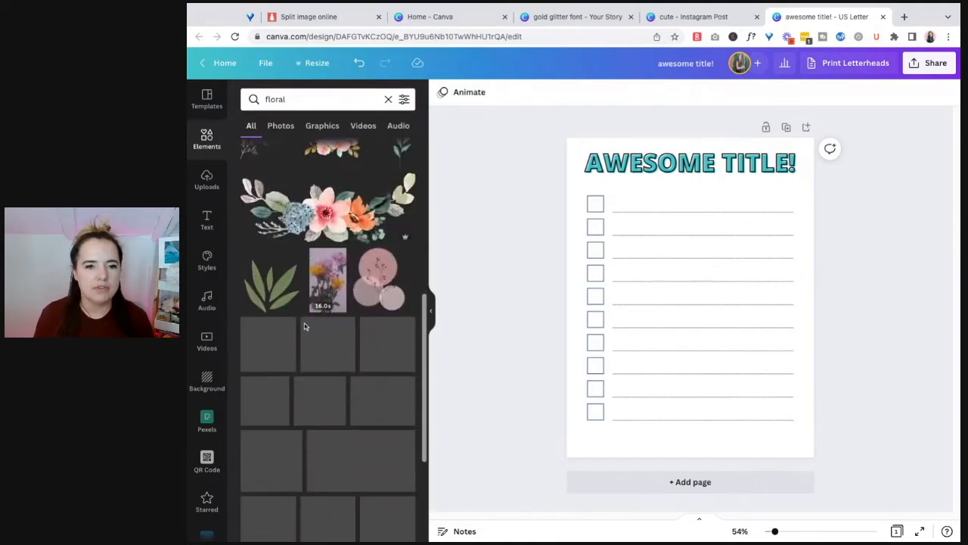
pyautogui.scroll(-10, 305, 330)
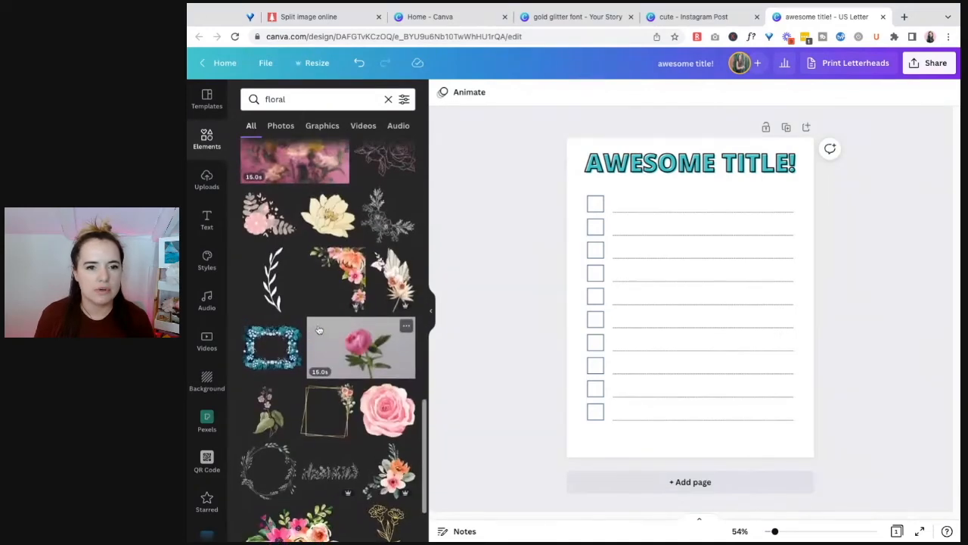
pyautogui.scroll(-5, 319, 330)
pyautogui.scroll(-3, 319, 342)
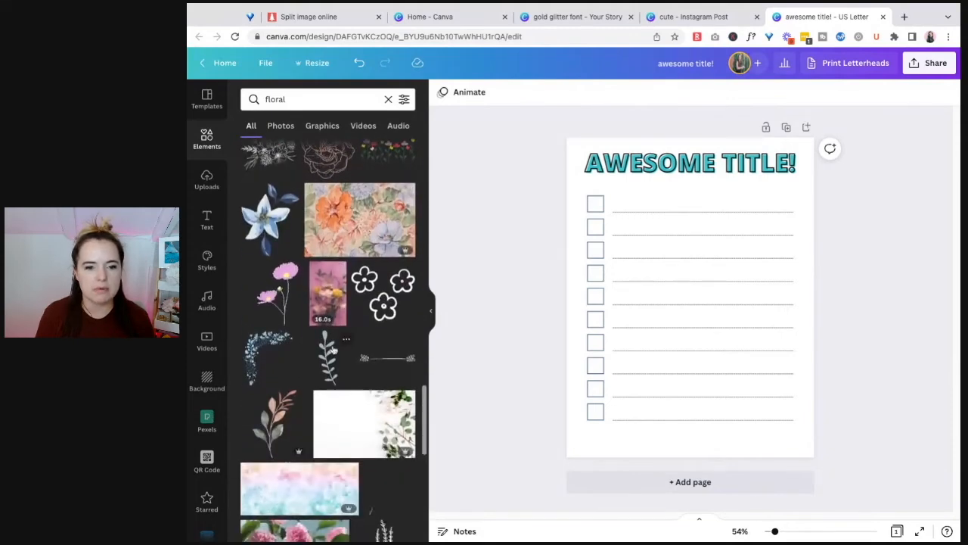
pyautogui.scroll(-6, 329, 352)
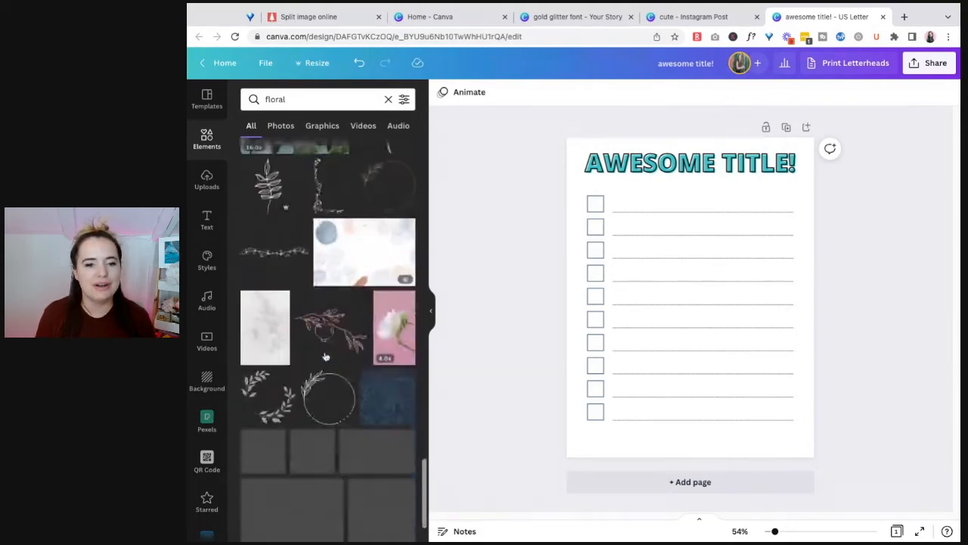
pyautogui.scroll(-2, 316, 335)
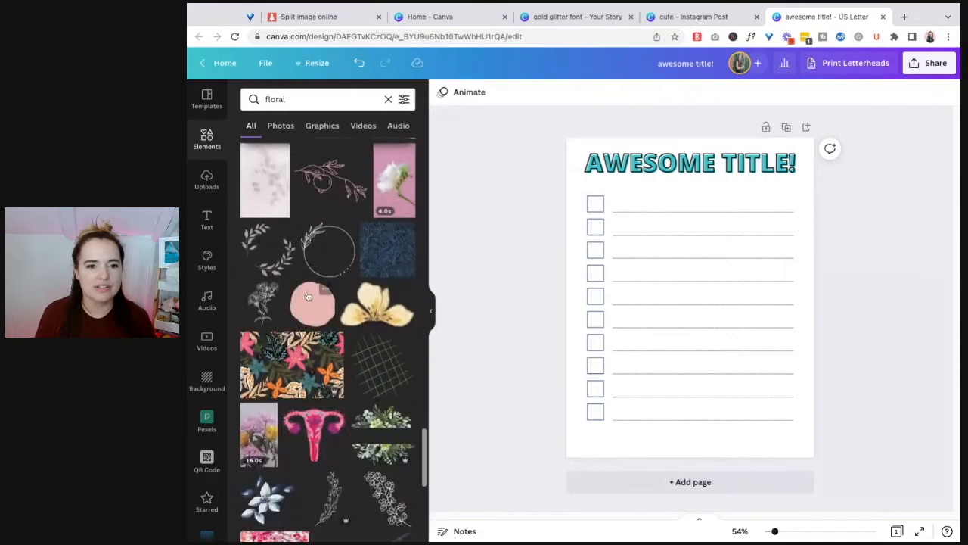
pyautogui.scroll(-4, 308, 296)
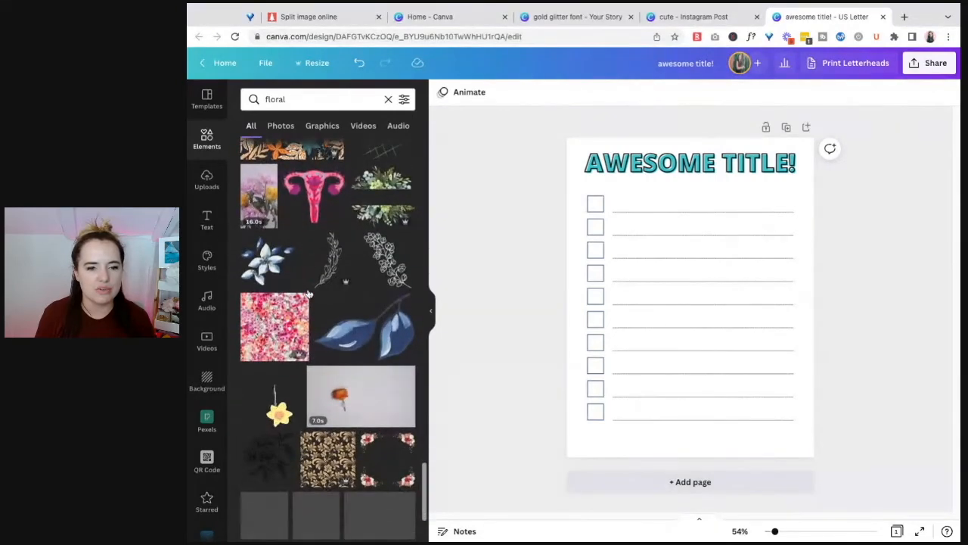
pyautogui.scroll(-5, 308, 296)
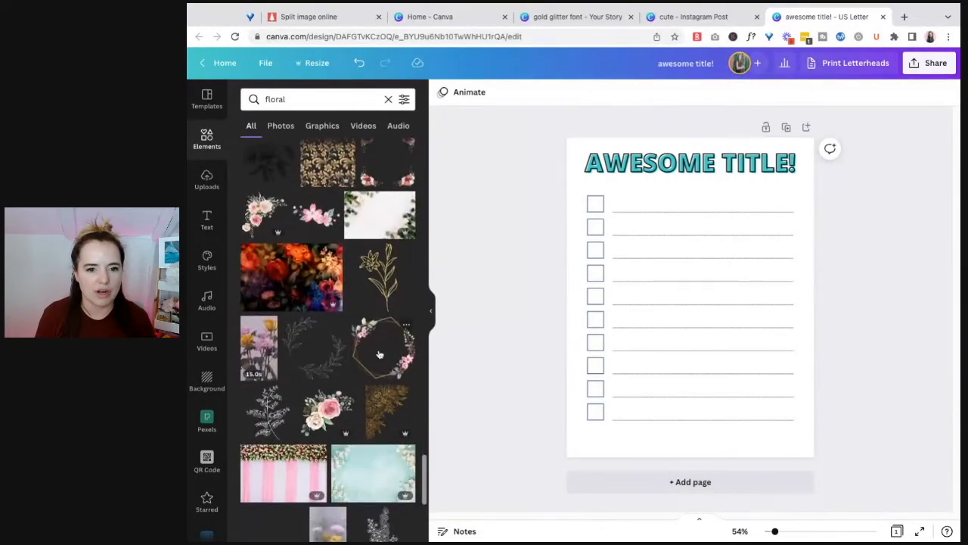
pyautogui.scroll(-4, 382, 354)
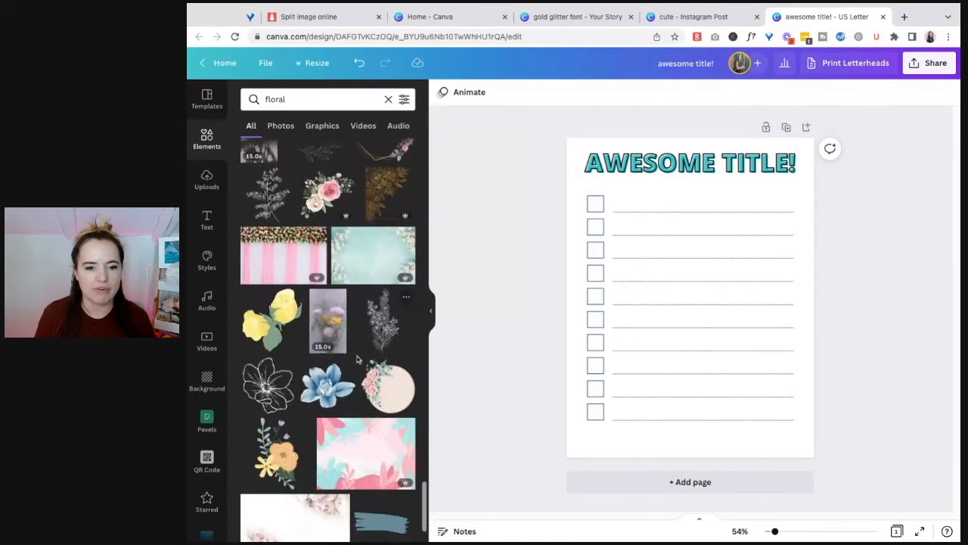
pyautogui.scroll(-3, 386, 379)
pyautogui.scroll(-3, 385, 379)
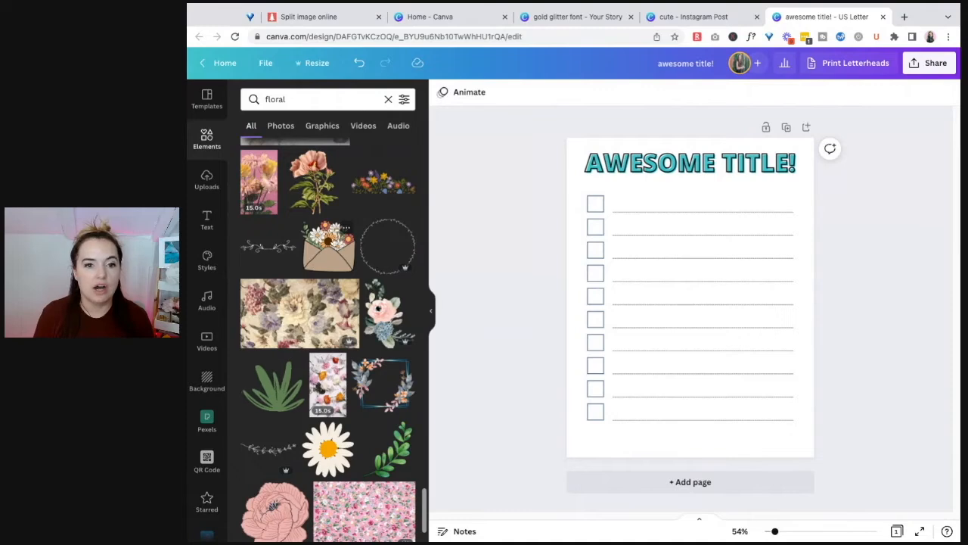
# Step: Add the flower-filled envelope graphic, shrink and tilt it, and place it in the page's lower-right corner
pyautogui.click(328, 246)
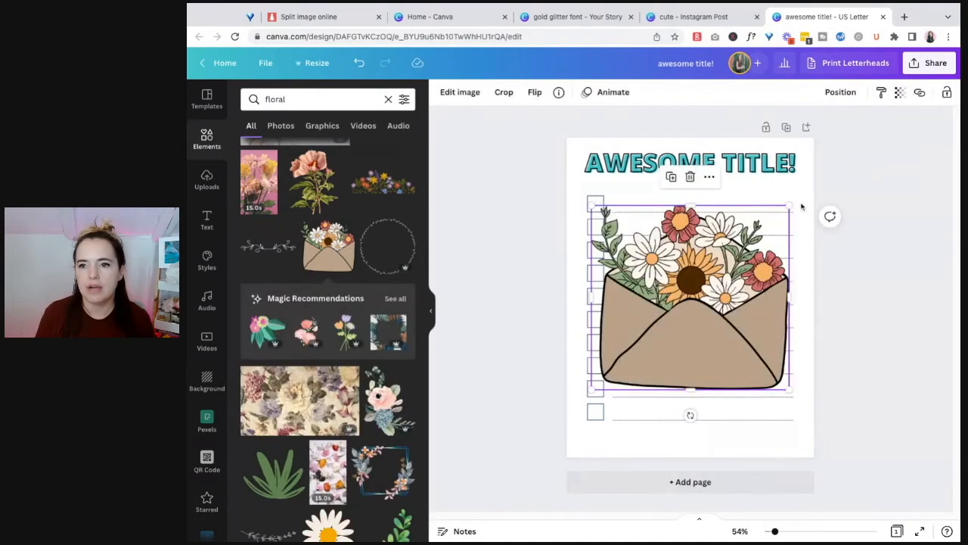
pyautogui.moveTo(790, 205); pyautogui.dragTo(657, 329)
pyautogui.moveTo(624, 414); pyautogui.dragTo(654, 424)
pyautogui.moveTo(619, 359); pyautogui.dragTo(771, 444)
pyautogui.moveTo(600, 443); pyautogui.dragTo(737, 285)
pyautogui.click(879, 226)
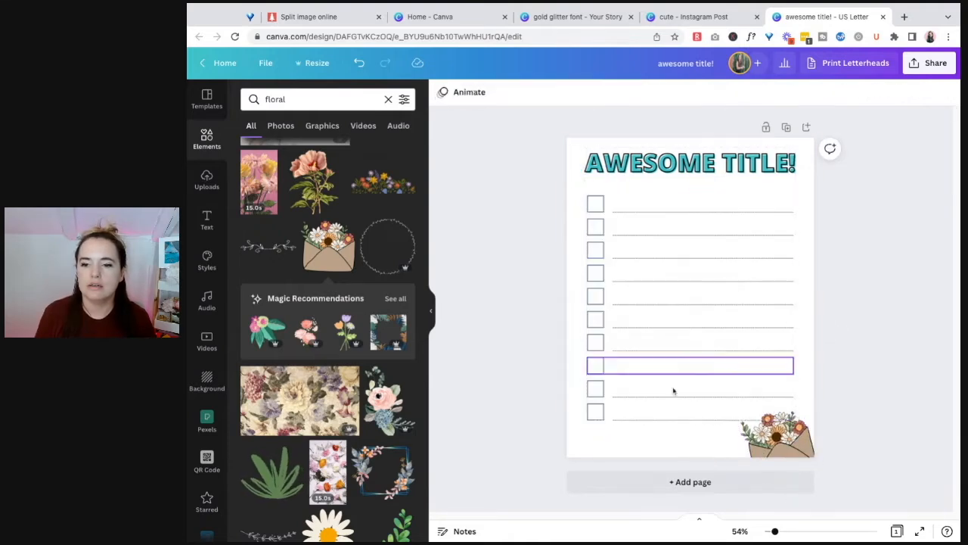
# Step: Move all the checkbox rows together slightly up towards the title
pyautogui.moveTo(640, 430); pyautogui.dragTo(601, 193)
pyautogui.moveTo(709, 270); pyautogui.dragTo(711, 262)
pyautogui.click(836, 315)
# Step: Shrink the flower envelope further and tuck it into the page's lower-right corner
pyautogui.click(784, 448)
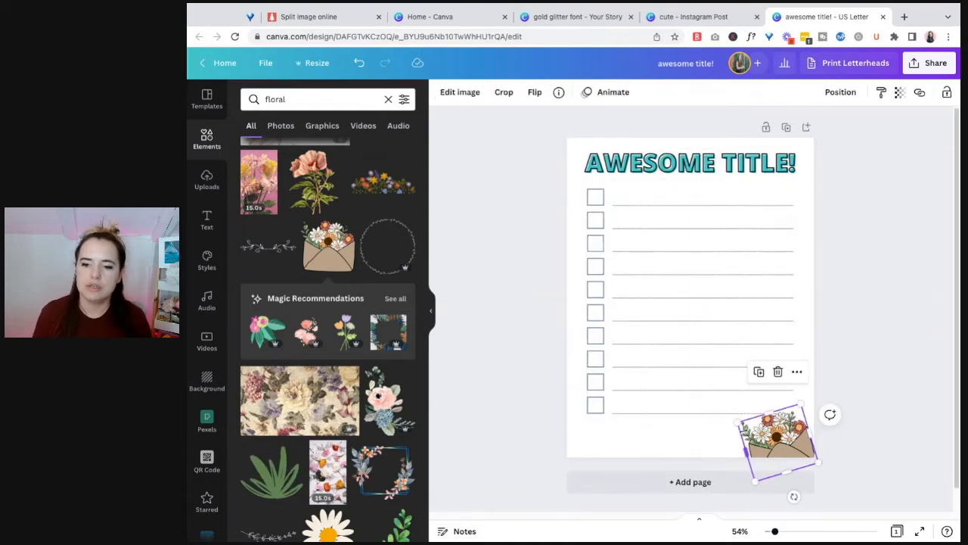
pyautogui.moveTo(738, 422); pyautogui.dragTo(790, 435)
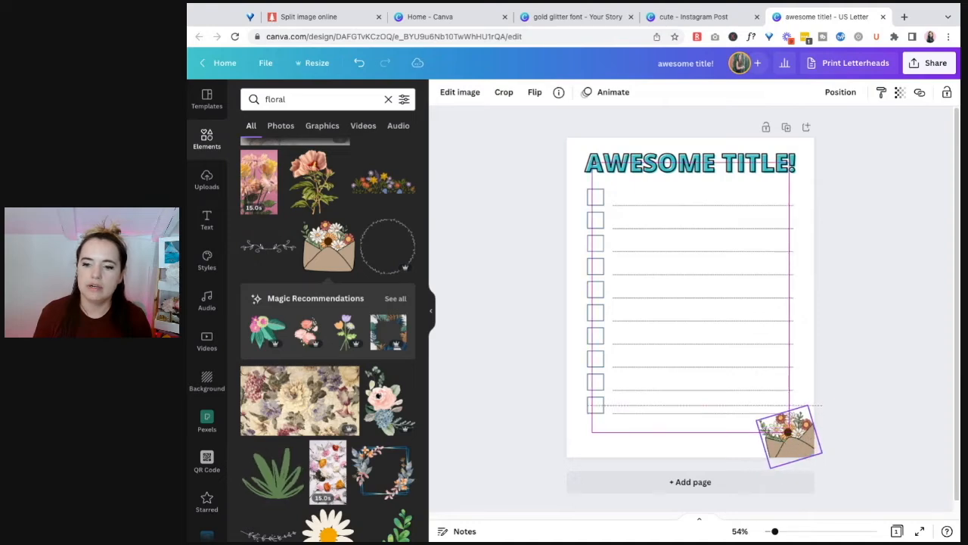
pyautogui.moveTo(790, 436); pyautogui.dragTo(796, 431)
pyautogui.click(877, 404)
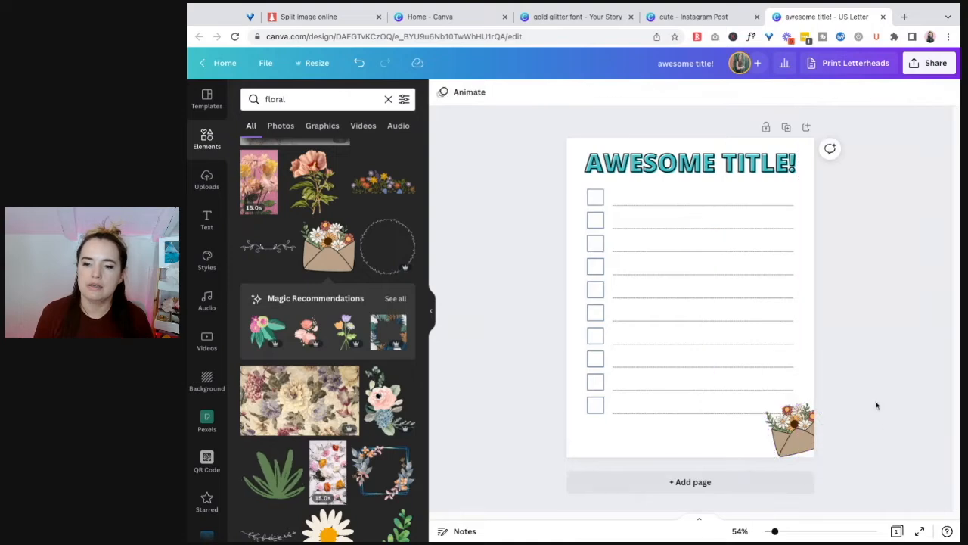
# Step: Look through the recommendations for the flower envelope and the other images by its creator
pyautogui.click(794, 430)
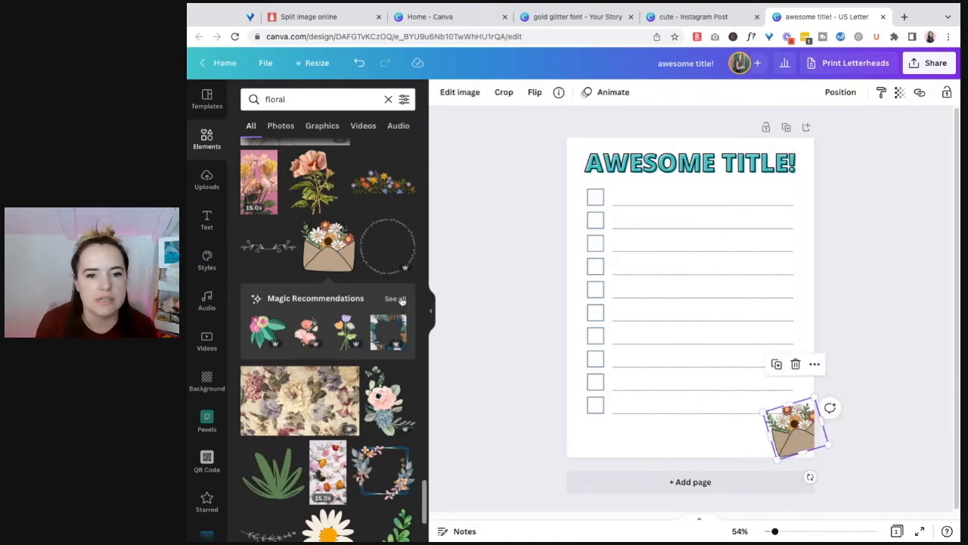
pyautogui.click(395, 299)
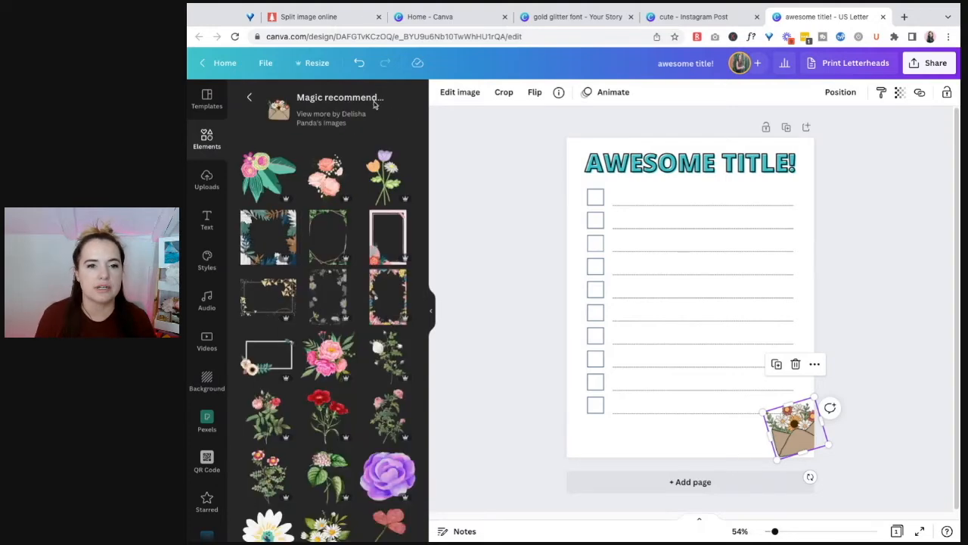
pyautogui.click(330, 121)
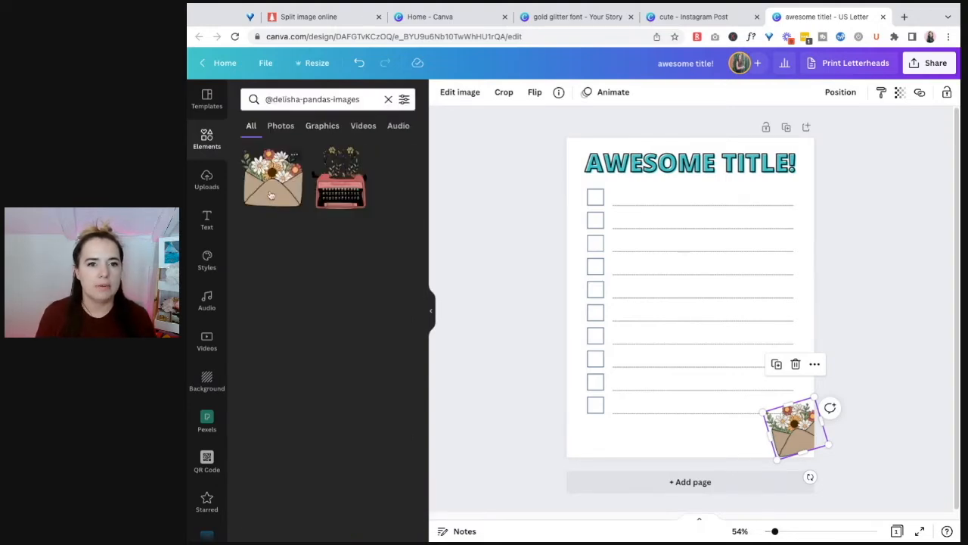
pyautogui.click(210, 146)
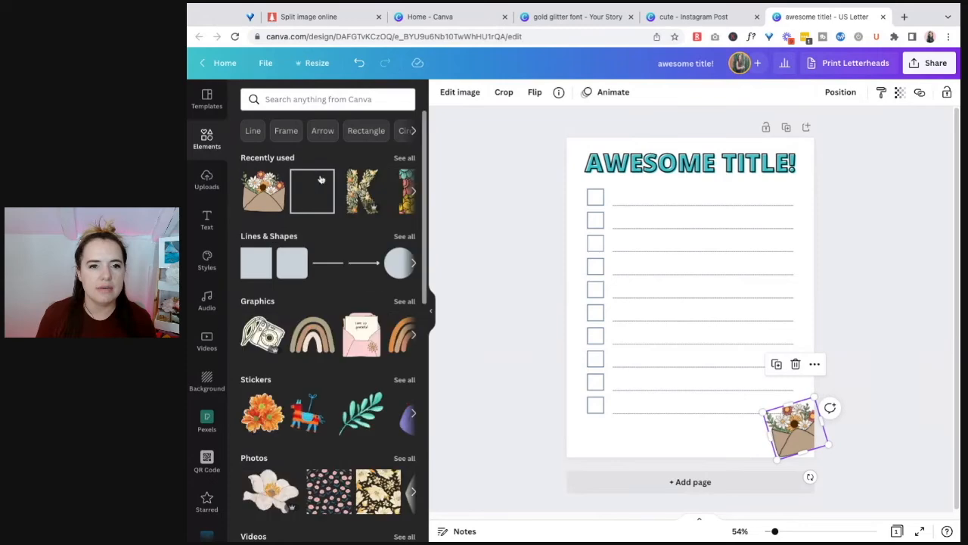
# Step: Find more graphics like the recently used flower envelope and place the purple watercolor rose on the lower part of the page
pyautogui.click(274, 183)
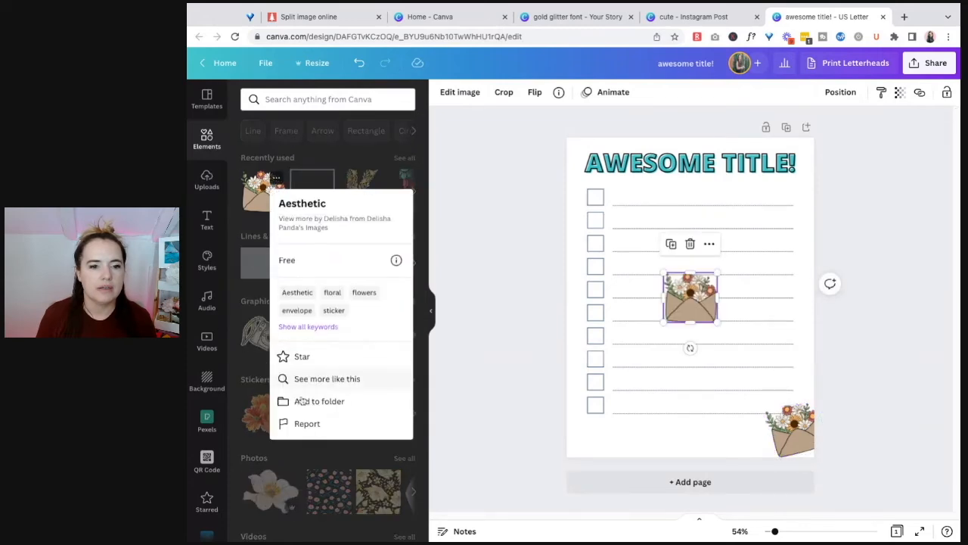
pyautogui.click(322, 376)
pyautogui.scroll(-5, 332, 363)
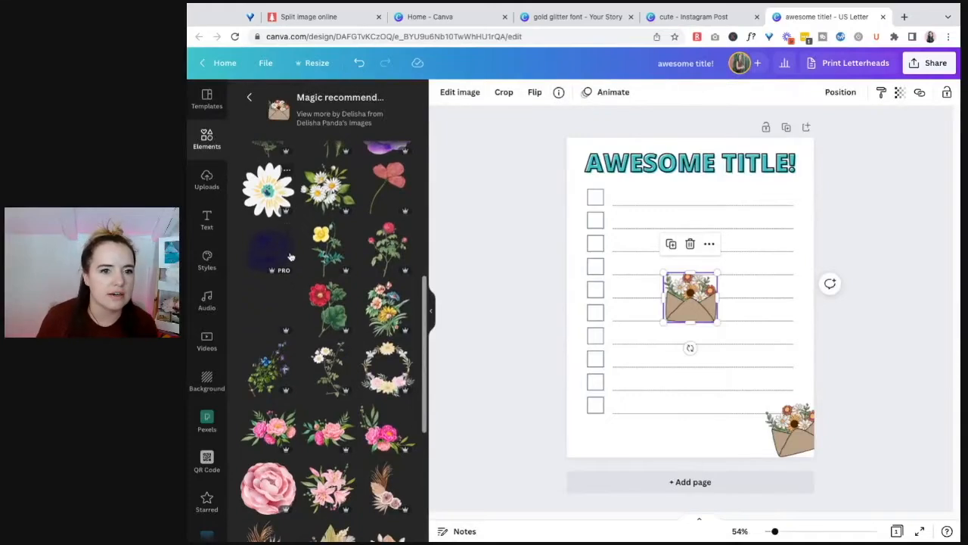
pyautogui.click(272, 247)
pyautogui.moveTo(728, 319); pyautogui.dragTo(679, 397)
# Step: Delete both flower envelope graphics from the page
pyautogui.click(715, 299)
pyautogui.press('Delete')
pyautogui.click(798, 444)
pyautogui.press('Delete')
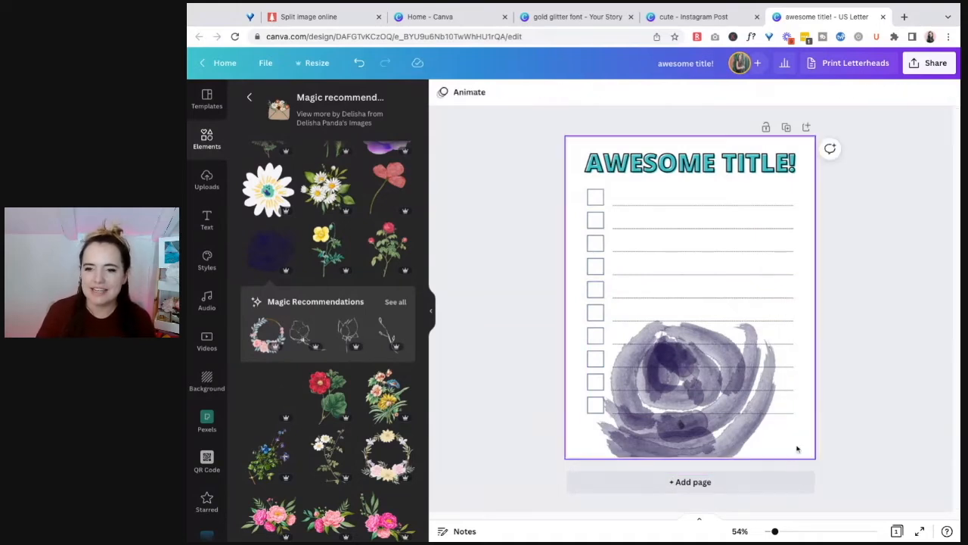
# Step: Shrink the purple rose and place it in the page's lower-right corner
pyautogui.click(679, 411)
pyautogui.moveTo(582, 311); pyautogui.dragTo(745, 444)
pyautogui.moveTo(744, 397); pyautogui.dragTo(789, 434)
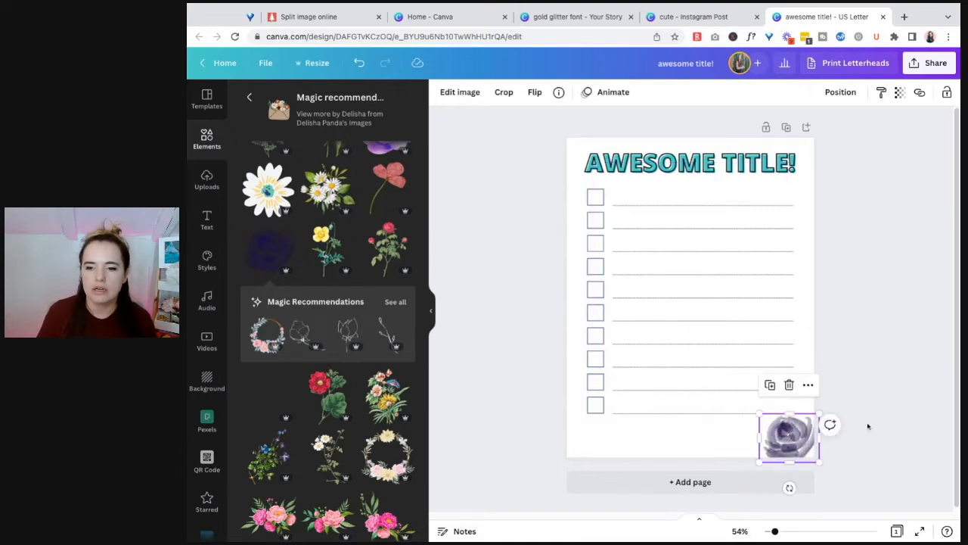
pyautogui.click(834, 353)
# Step: Duplicate the purple rose, place the copy in the page's upper-left corner and flip it
pyautogui.click(805, 428)
pyautogui.hotkey('ctrl', 'd')
pyautogui.moveTo(809, 427); pyautogui.dragTo(609, 151)
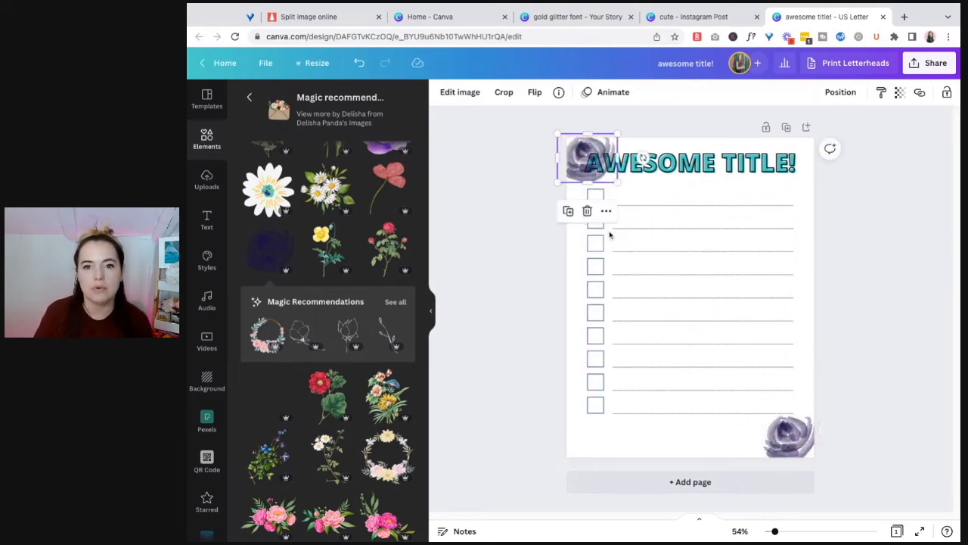
pyautogui.click(535, 92)
pyautogui.click(579, 143)
# Step: Shrink the title to font size 48.9 and position it to the right of the upper-left rose, just above the first row
pyautogui.click(741, 166)
pyautogui.moveTo(741, 166); pyautogui.dragTo(751, 165)
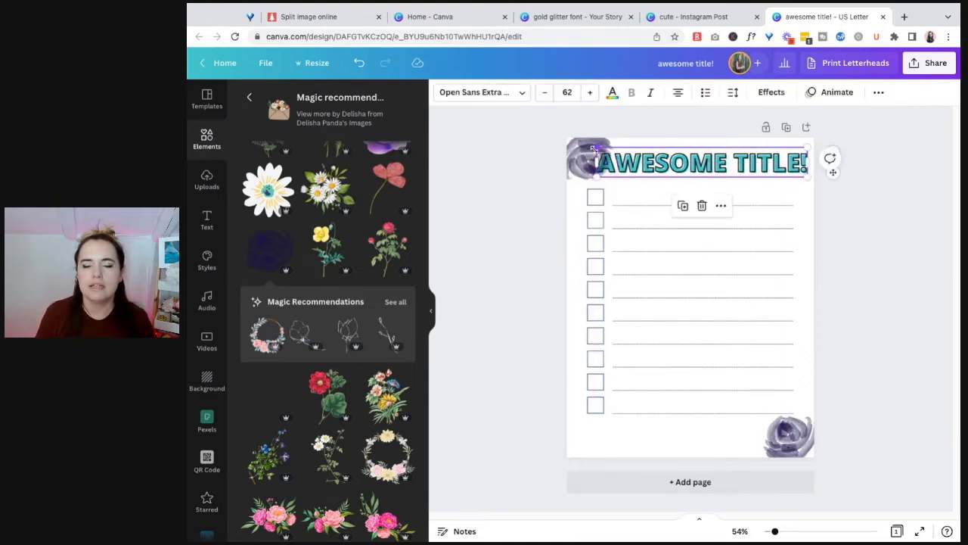
pyautogui.moveTo(596, 147); pyautogui.dragTo(607, 154)
pyautogui.moveTo(765, 158); pyautogui.dragTo(744, 165)
pyautogui.click(820, 187)
pyautogui.moveTo(652, 167); pyautogui.dragTo(672, 171)
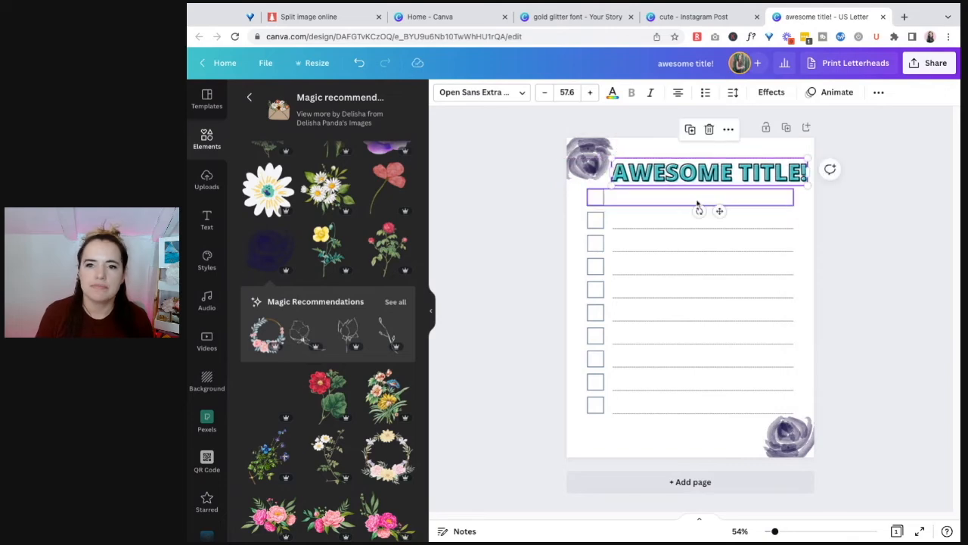
pyautogui.moveTo(611, 157); pyautogui.dragTo(641, 163)
# Step: Adjust the rose's position in the page's upper-left corner and deselect it
pyautogui.click(492, 93)
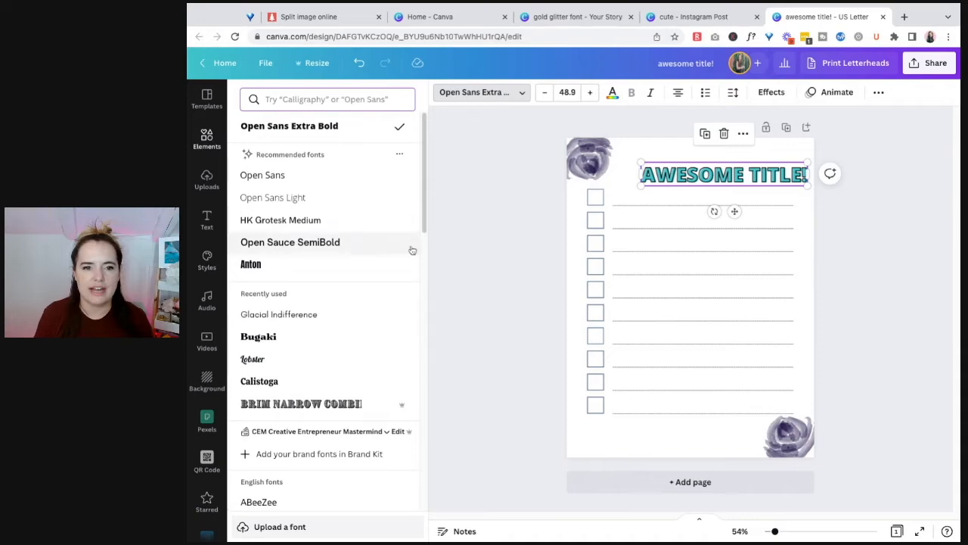
pyautogui.click(581, 157)
pyautogui.moveTo(581, 157); pyautogui.dragTo(580, 158)
pyautogui.click(525, 156)
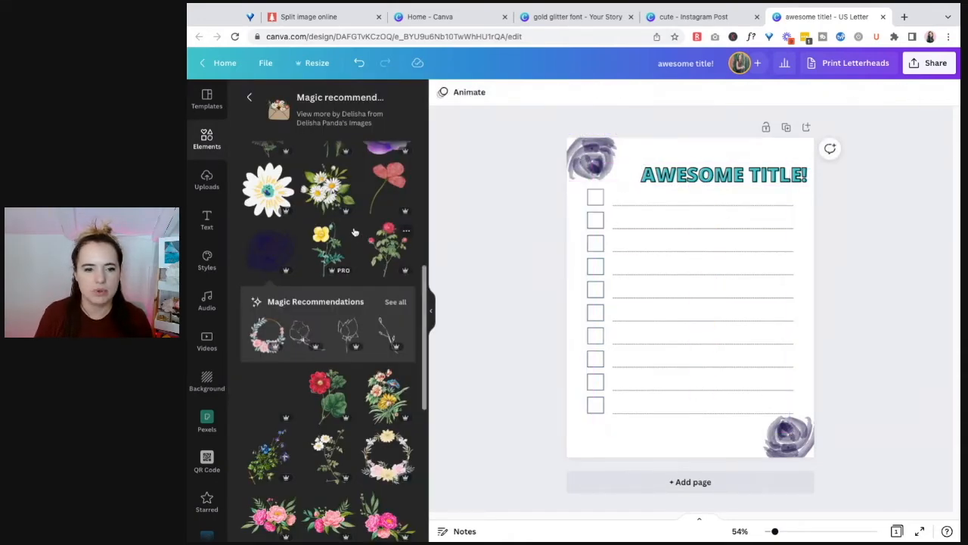
# Step: Switch the title text from uppercase to lowercase
pyautogui.click(745, 197)
pyautogui.click(751, 179)
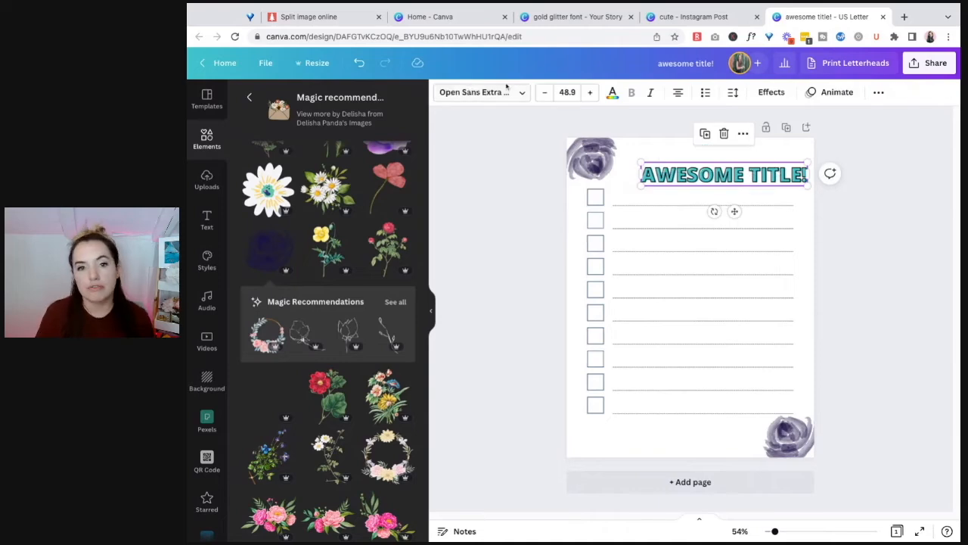
pyautogui.click(877, 93)
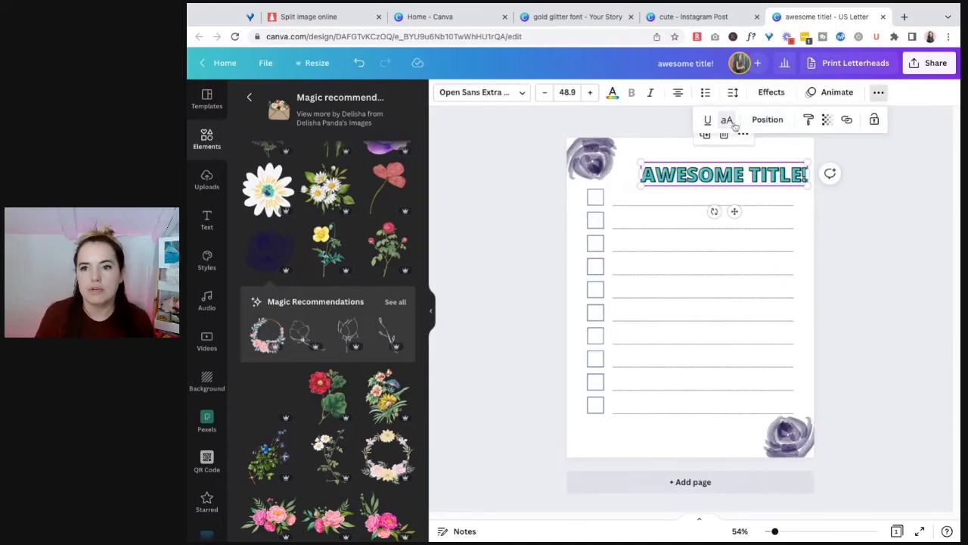
pyautogui.click(727, 120)
# Step: Search the fonts for "golden" and apply the Golden script font to the title
pyautogui.click(515, 97)
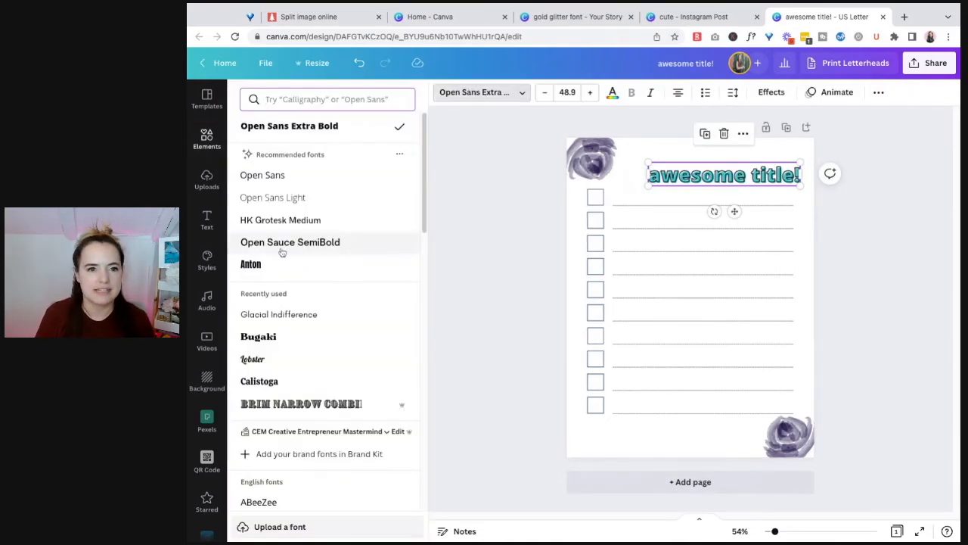
pyautogui.scroll(-2, 331, 302)
pyautogui.scroll(-5, 330, 335)
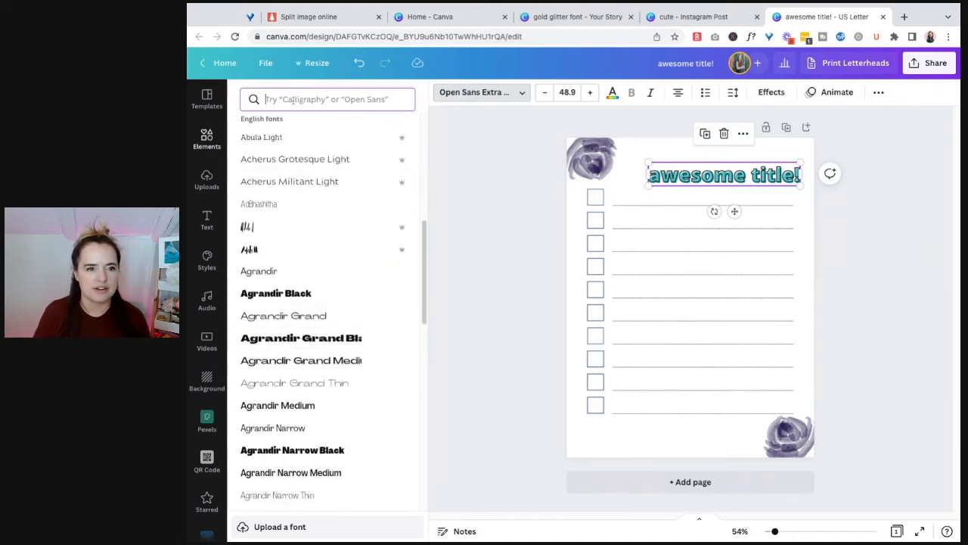
pyautogui.click(299, 99)
pyautogui.write('golden')
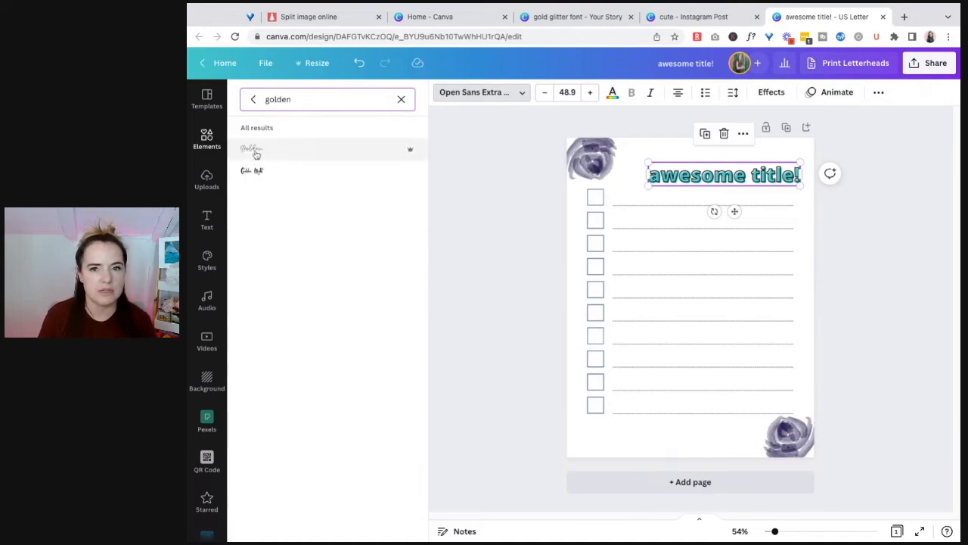
pyautogui.click(256, 153)
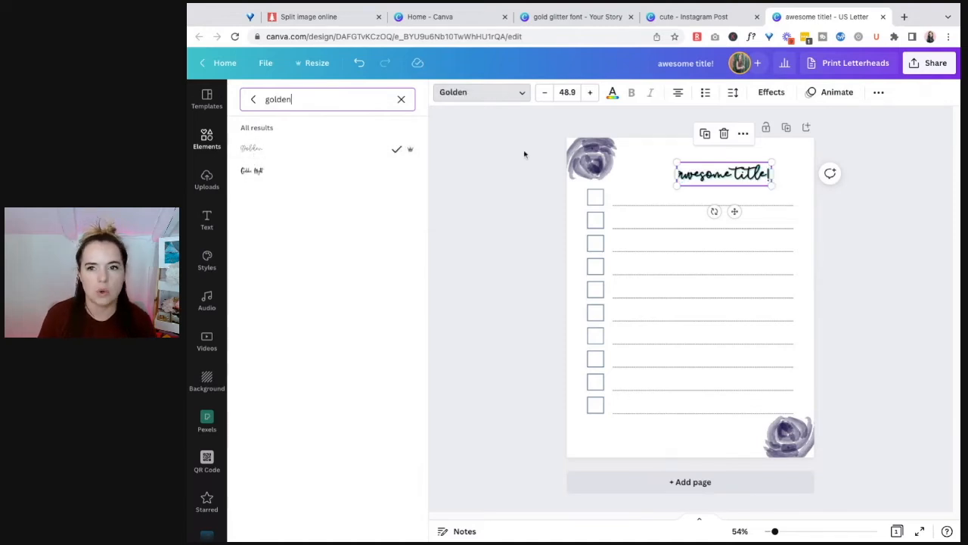
# Step: Apply the Shadow text effect to the title
pyautogui.click(776, 95)
pyautogui.click(324, 165)
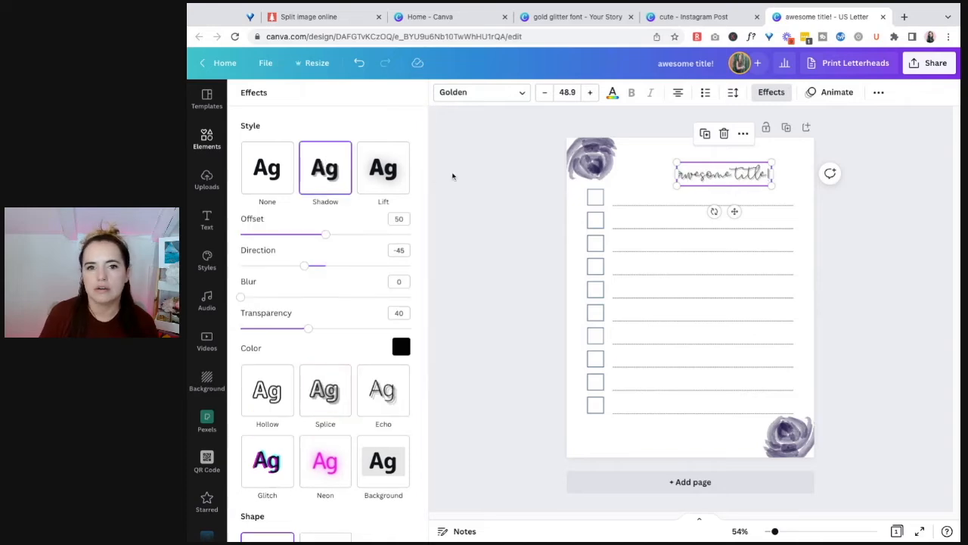
# Step: Apply the Lift text effect to the title and enlarge the text to about size 81.8
pyautogui.click(376, 175)
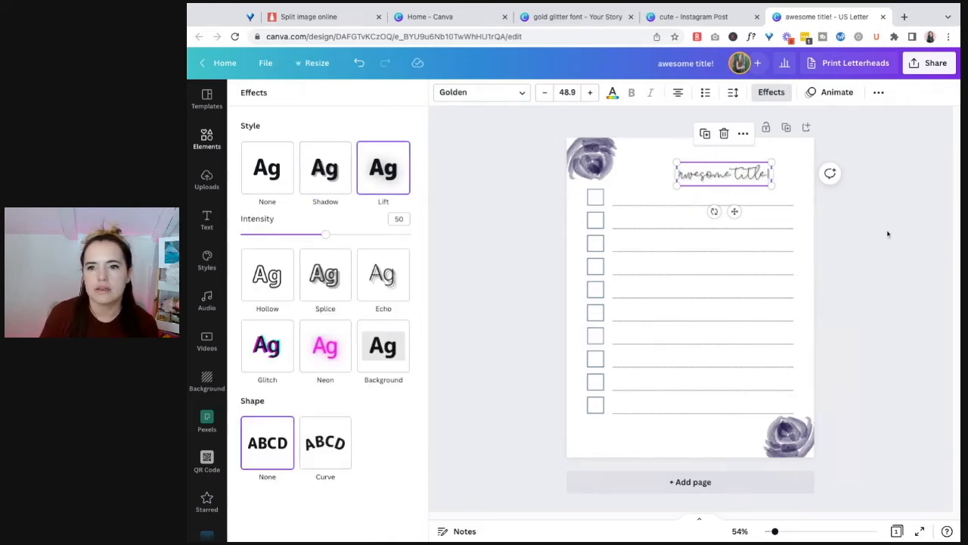
pyautogui.click(690, 174)
pyautogui.moveTo(676, 163); pyautogui.dragTo(612, 140)
pyautogui.moveTo(691, 146); pyautogui.dragTo(714, 163)
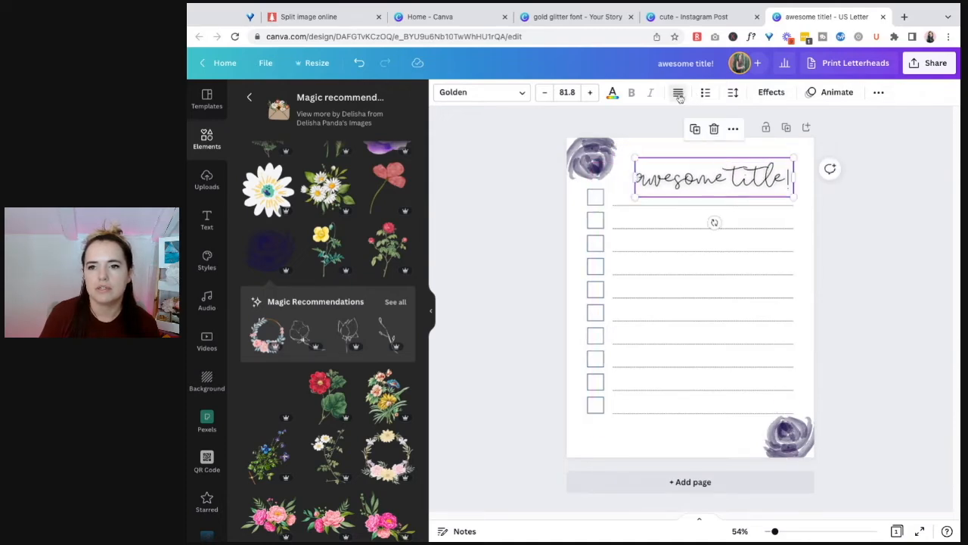
# Step: Right-align the title text and move it up slightly so it sits clear of the first checklist line
pyautogui.click(881, 234)
pyautogui.click(749, 186)
pyautogui.click(928, 237)
pyautogui.moveTo(756, 201); pyautogui.dragTo(756, 191)
# Step: Recolor the title with the dark purple #403762 sampled from the upper rose
pyautogui.click(613, 92)
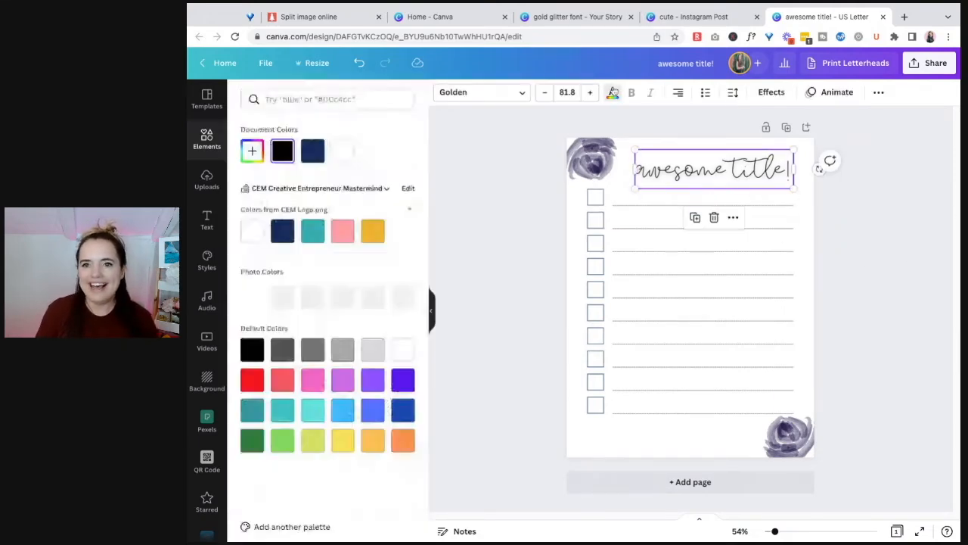
pyautogui.click(252, 151)
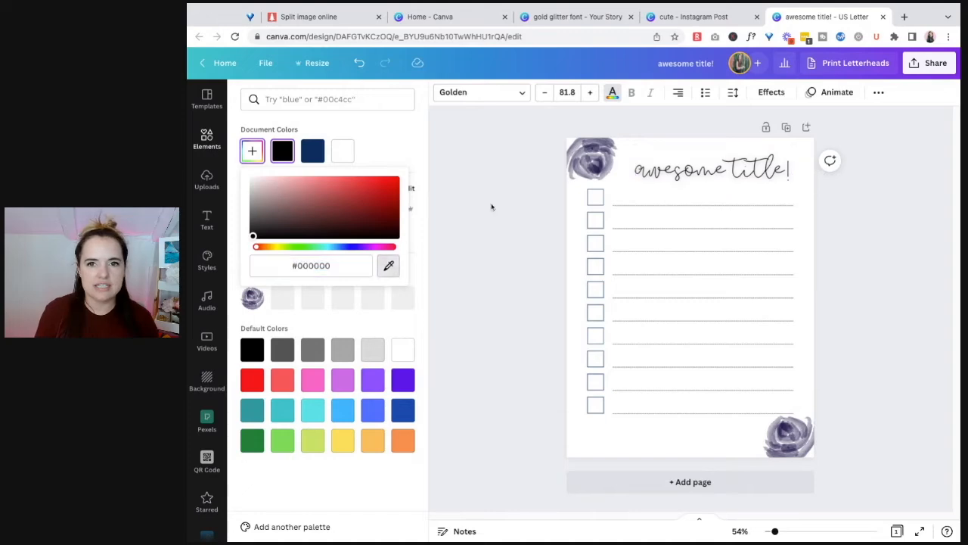
pyautogui.click(603, 160)
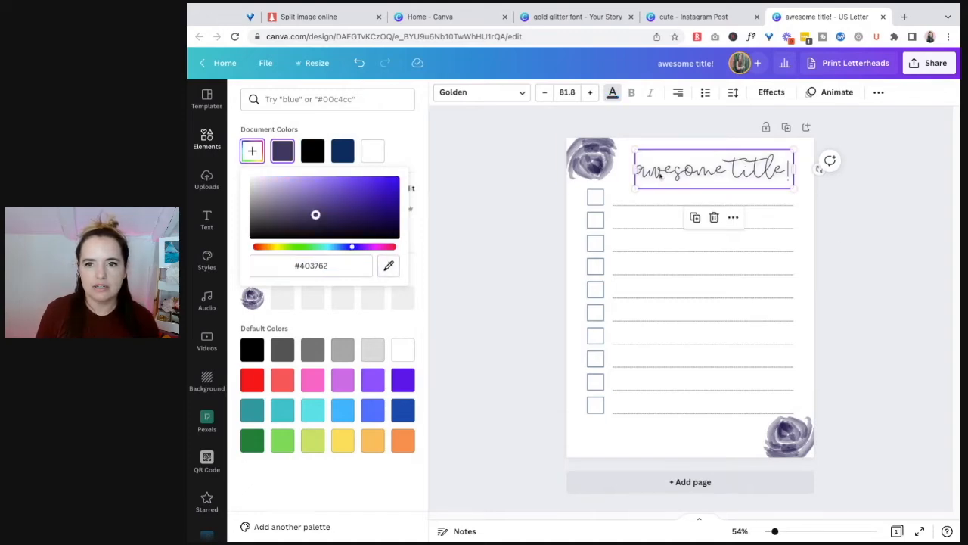
pyautogui.click(898, 297)
# Step: Duplicate the finished checklist page as page 2
pyautogui.click(867, 274)
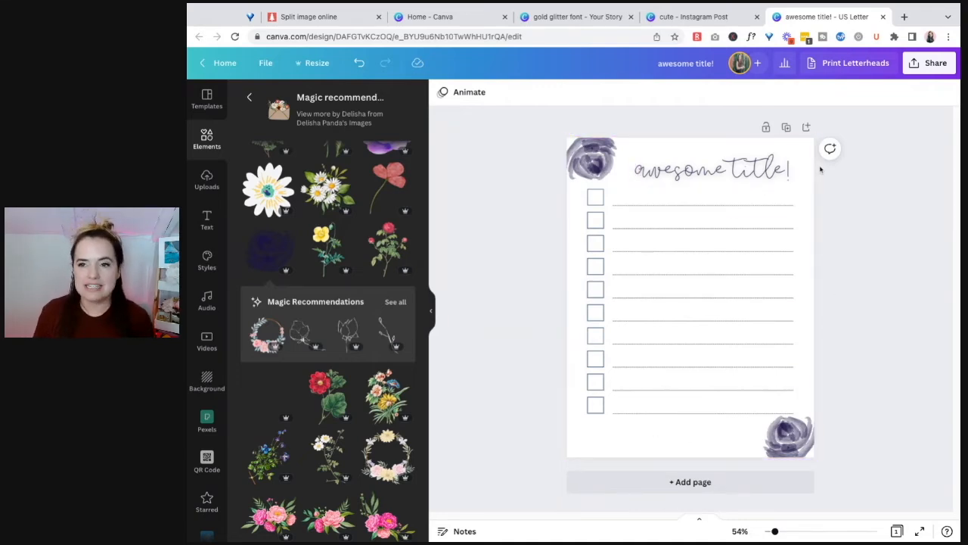
pyautogui.click(786, 129)
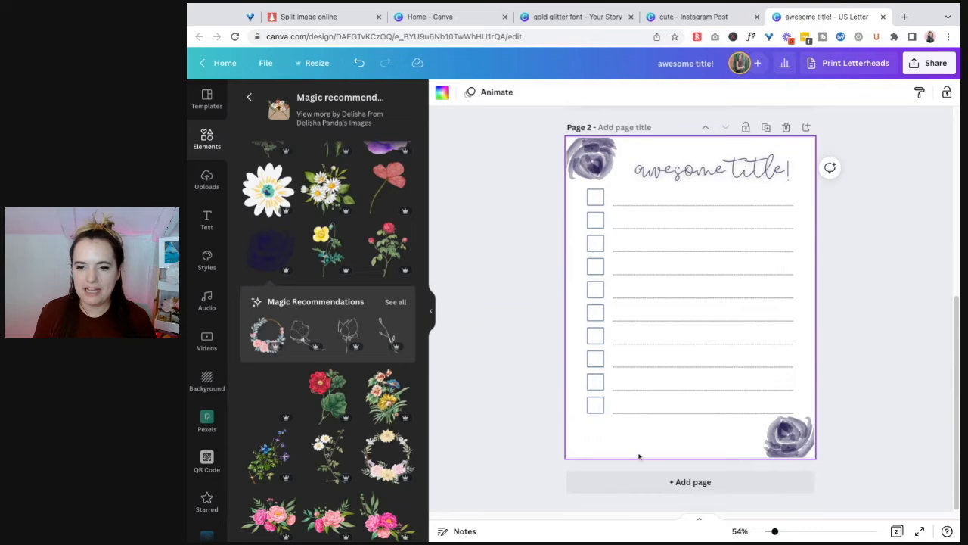
# Step: Try scaling the whole block of checkbox rows on page 2 down to about half its width and nudging it upward
pyautogui.moveTo(702, 443); pyautogui.dragTo(597, 191)
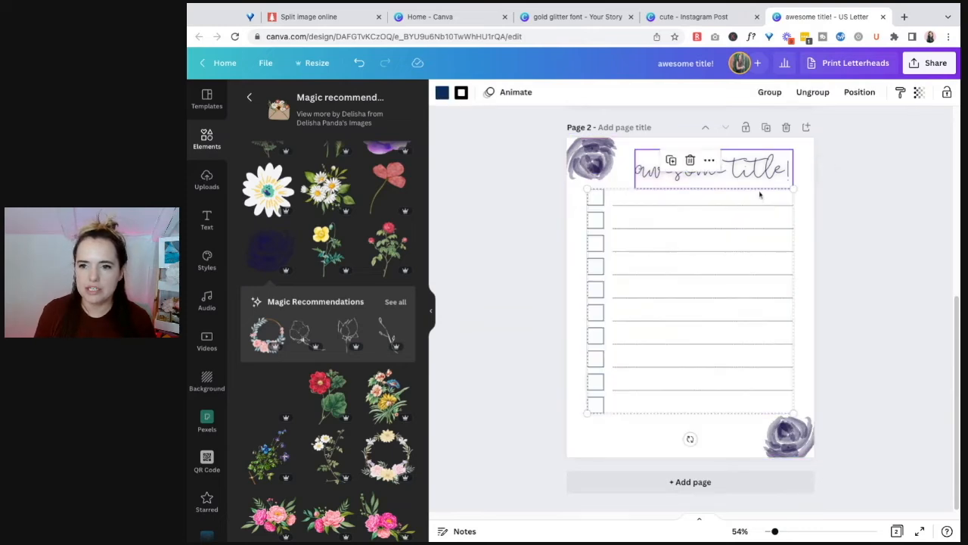
pyautogui.moveTo(794, 189); pyautogui.dragTo(700, 287)
pyautogui.moveTo(653, 401); pyautogui.dragTo(654, 365)
pyautogui.hotkey('shift', 'Up')
pyautogui.hotkey('shift', 'Up')
pyautogui.hotkey('shift', 'Up')
pyautogui.hotkey('shift', 'Up')
pyautogui.hotkey('shift', 'Up')
pyautogui.hotkey('shift', 'Up')
pyautogui.hotkey('shift', 'Up')
pyautogui.hotkey('shift', 'Up')
pyautogui.hotkey('shift', 'Up')
pyautogui.hotkey('shift', 'Up')
pyautogui.hotkey('shift', 'Up')
pyautogui.hotkey('shift', 'Up')
pyautogui.hotkey('shift', 'Up')
pyautogui.hotkey('shift', 'Up')
pyautogui.hotkey('shift', 'Up')
pyautogui.hotkey('shift', 'Up')
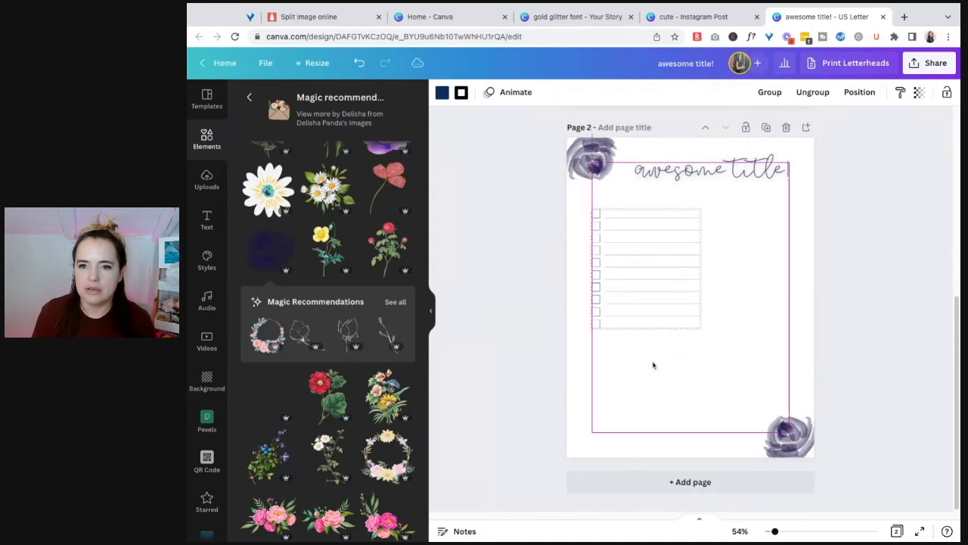
pyautogui.click(741, 285)
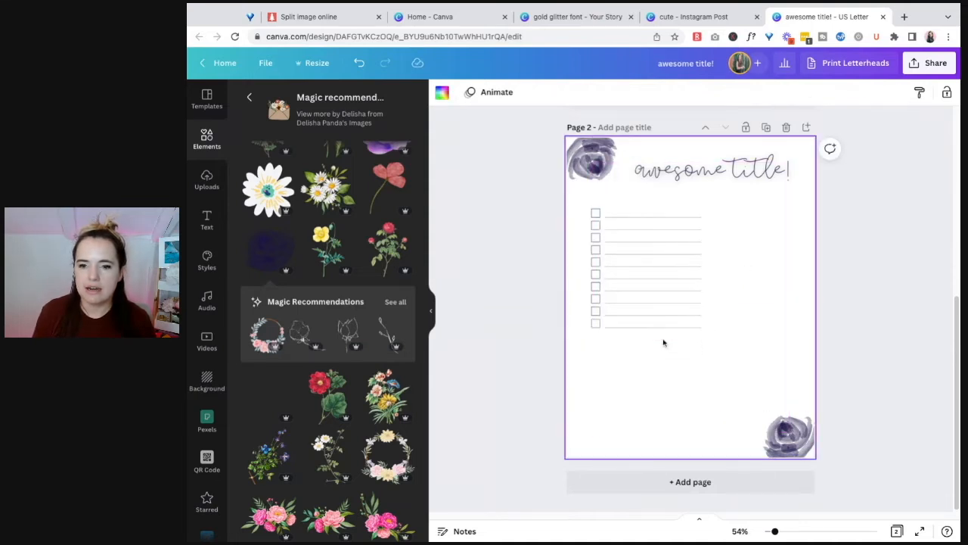
# Step: Delete all checkbox rows from page 2, keeping the title and roses
pyautogui.moveTo(569, 226); pyautogui.dragTo(587, 202)
pyautogui.click(751, 252)
pyautogui.press('Delete')
pyautogui.hotkey('ctrl', 'z')
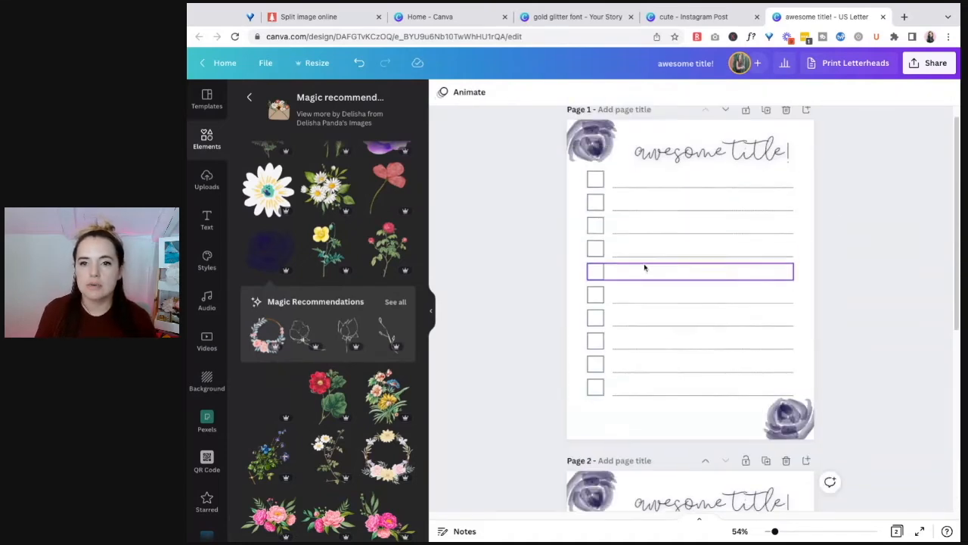
# Step: Copy the last checkbox row from page 1 to page 2 and place it below the title
pyautogui.click(609, 407)
pyautogui.scroll(-5, 624, 415)
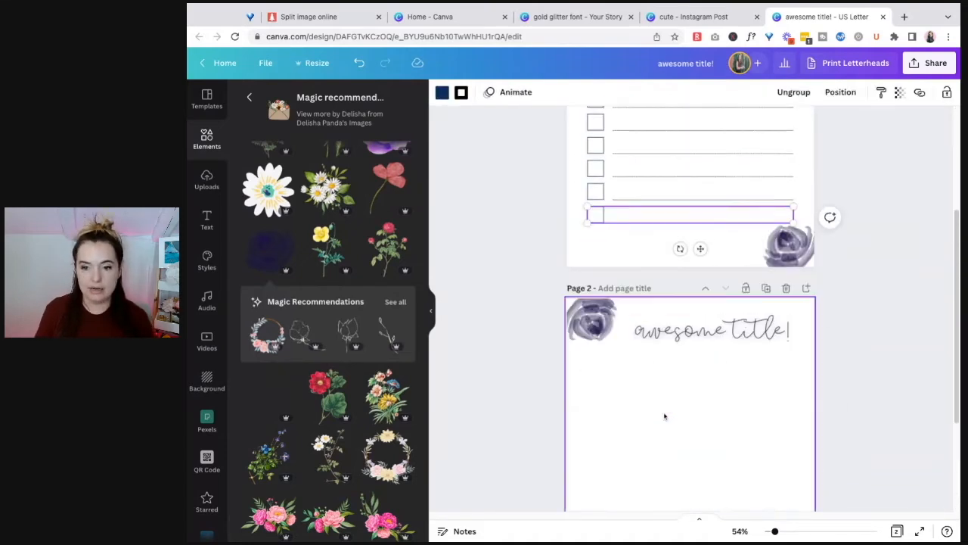
pyautogui.hotkey('ctrl', 'v')
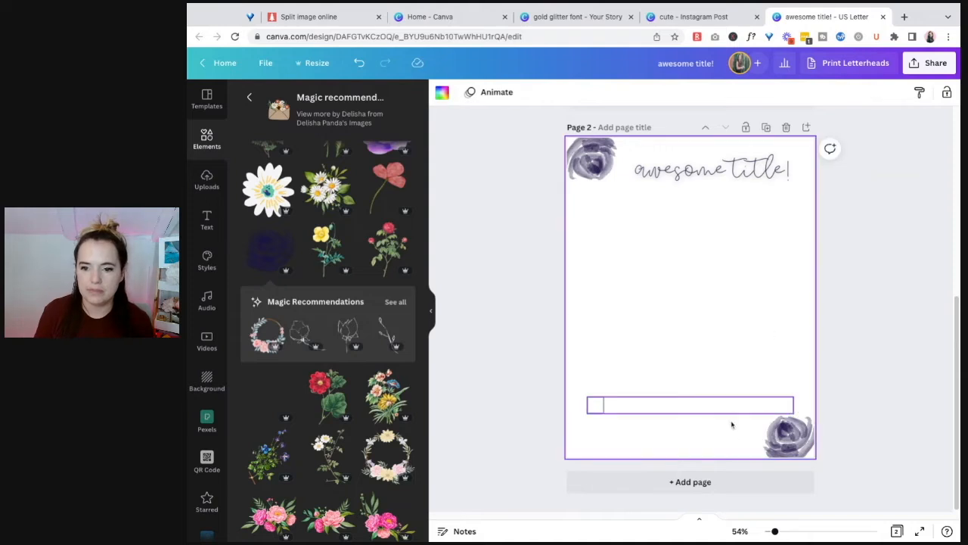
pyautogui.click(728, 416)
pyautogui.moveTo(731, 400); pyautogui.dragTo(727, 225)
pyautogui.click(759, 294)
# Step: Ungroup the row on page 2 and shorten its line to a little over half its length
pyautogui.click(758, 239)
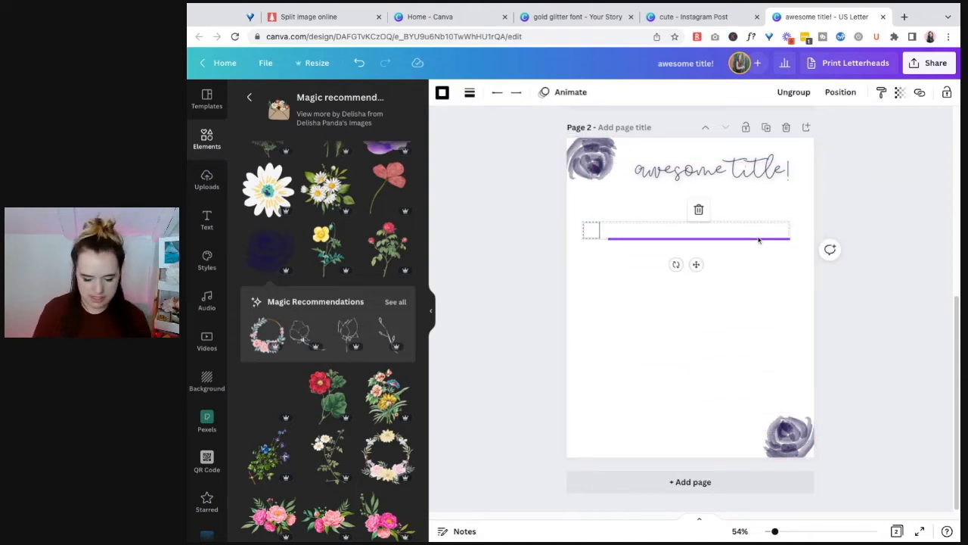
pyautogui.press('super+shift+g')
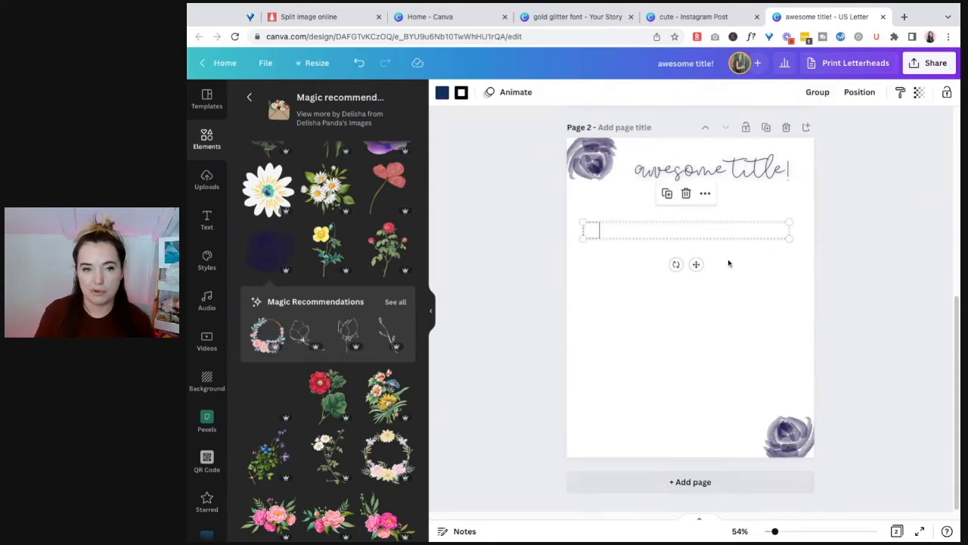
pyautogui.click(646, 304)
pyautogui.click(785, 239)
pyautogui.moveTo(787, 239); pyautogui.dragTo(713, 236)
pyautogui.click(587, 226)
pyautogui.moveTo(583, 223); pyautogui.dragTo(589, 229)
# Step: Move the shortened line closer to the checkbox, leaving a small gap between them
pyautogui.click(691, 266)
pyautogui.click(682, 252)
pyautogui.click(682, 240)
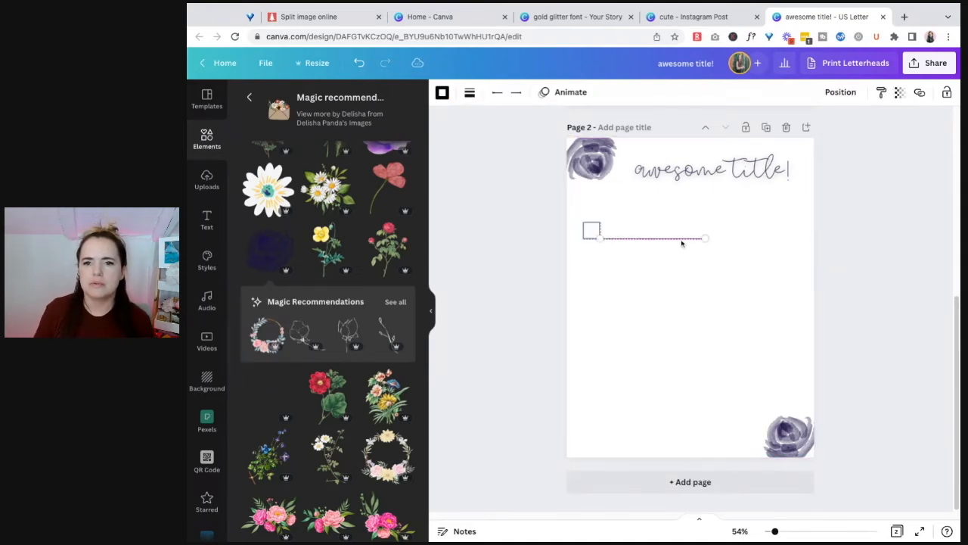
pyautogui.click(704, 305)
pyautogui.moveTo(668, 244); pyautogui.dragTo(576, 201)
pyautogui.click(696, 270)
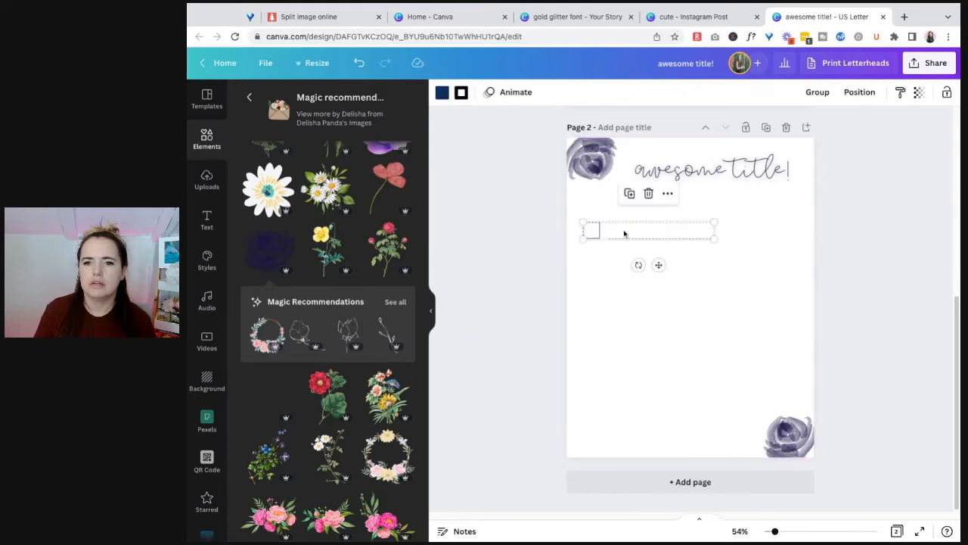
pyautogui.click(670, 258)
pyautogui.click(668, 244)
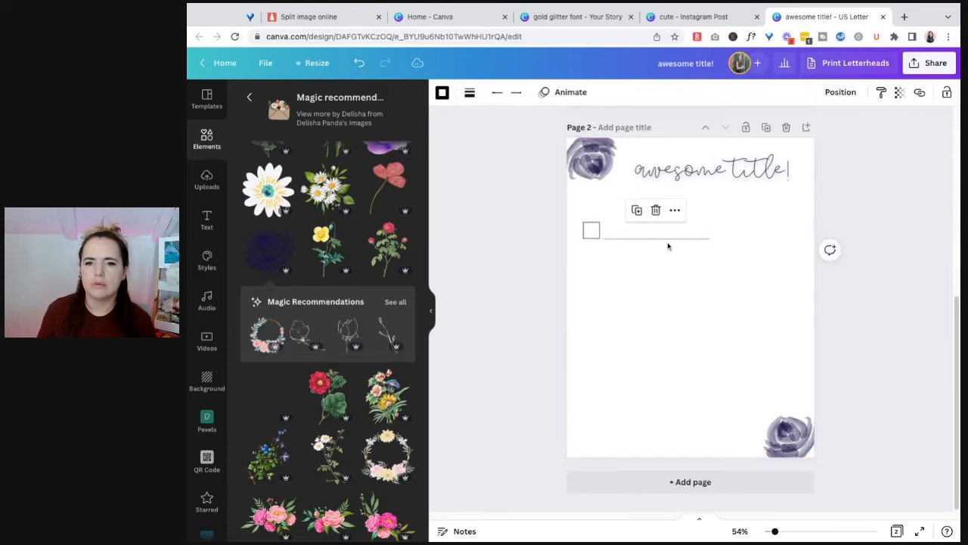
pyautogui.press('Right')
pyautogui.press('Right')
pyautogui.press('Right')
pyautogui.press('Right')
pyautogui.press('Right')
pyautogui.press('Right')
pyautogui.press('Right')
pyautogui.press('Right')
pyautogui.click(696, 281)
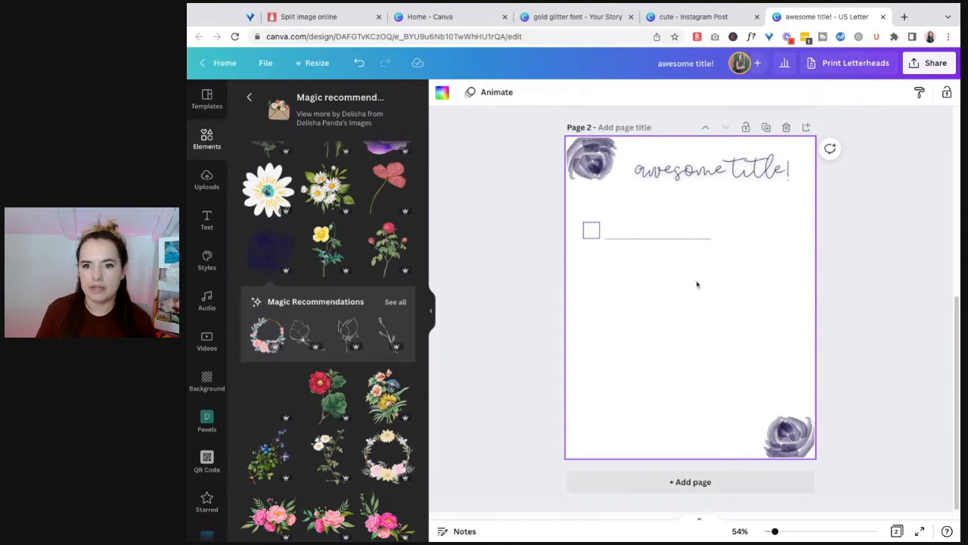
# Step: Group the checkbox with its line, duplicate the row and place the copy beside the original as a second column
pyautogui.moveTo(696, 280); pyautogui.dragTo(576, 203)
pyautogui.hotkey('ctrl', 'g')
pyautogui.click(676, 291)
pyautogui.click(637, 240)
pyautogui.hotkey('ctrl', 'd')
pyautogui.moveTo(644, 243); pyautogui.dragTo(769, 240)
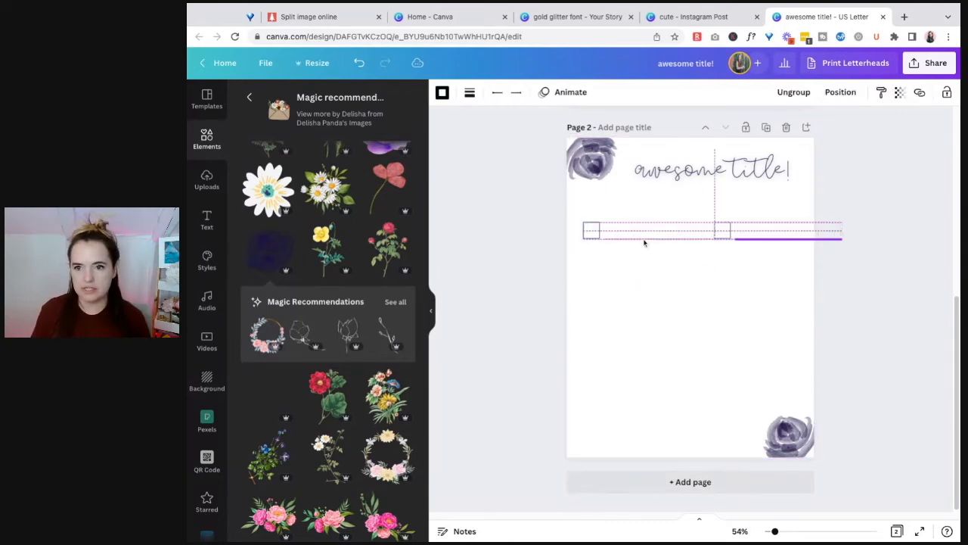
pyautogui.click(779, 284)
# Step: Try shifting both rows left to fit the page, and delete the second-column copy
pyautogui.moveTo(746, 282); pyautogui.dragTo(650, 206)
pyautogui.moveTo(674, 239); pyautogui.dragTo(703, 237)
pyautogui.moveTo(820, 218); pyautogui.dragTo(817, 220)
pyautogui.click(767, 287)
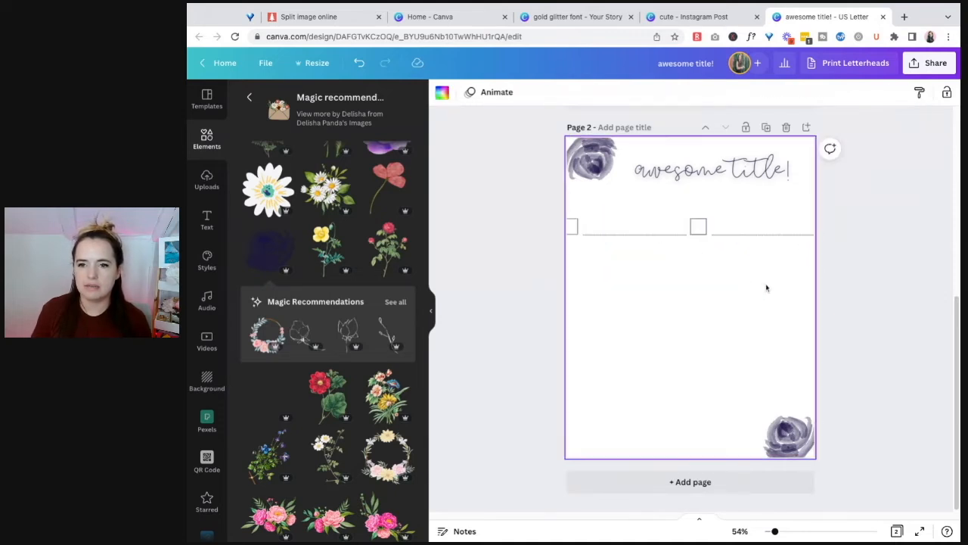
pyautogui.click(751, 233)
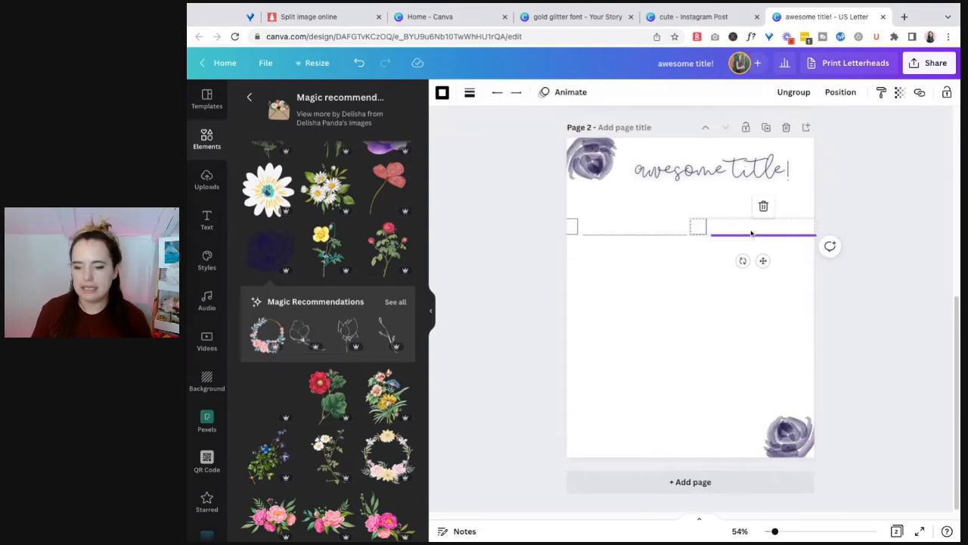
pyautogui.press('Delete')
pyautogui.press('Delete')
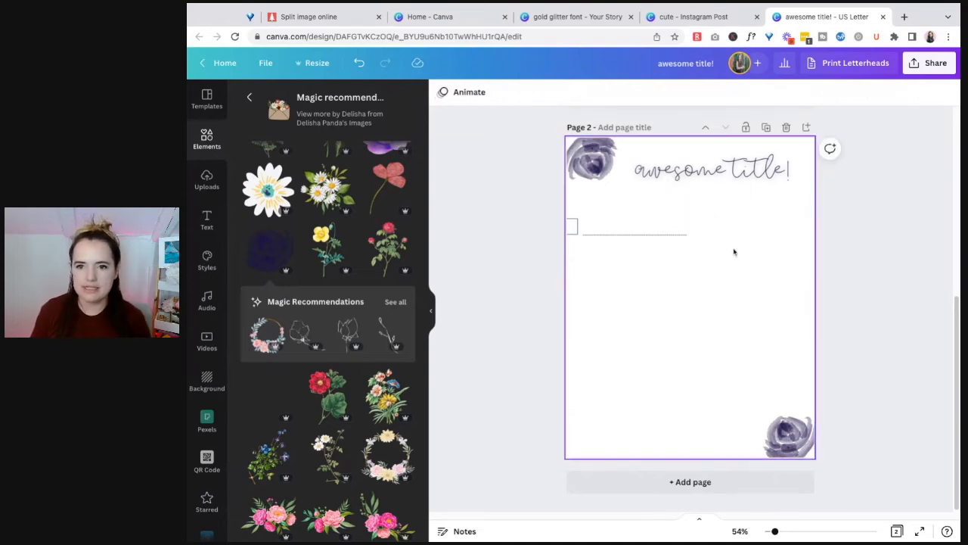
# Step: Move the remaining row just inside the page's left edge and ungroup it
pyautogui.click(634, 240)
pyautogui.moveTo(658, 235); pyautogui.dragTo(668, 234)
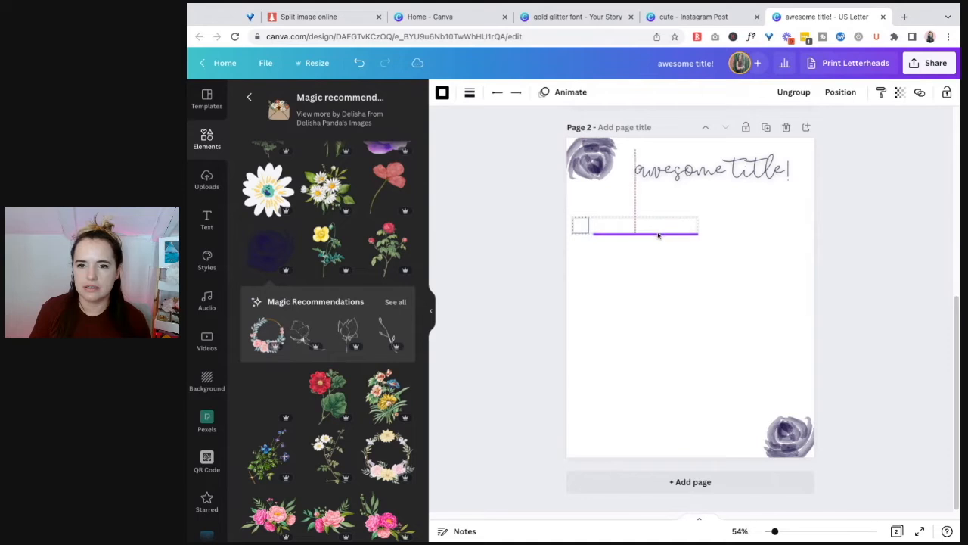
pyautogui.click(676, 231)
pyautogui.click(652, 234)
pyautogui.click(666, 251)
pyautogui.click(691, 235)
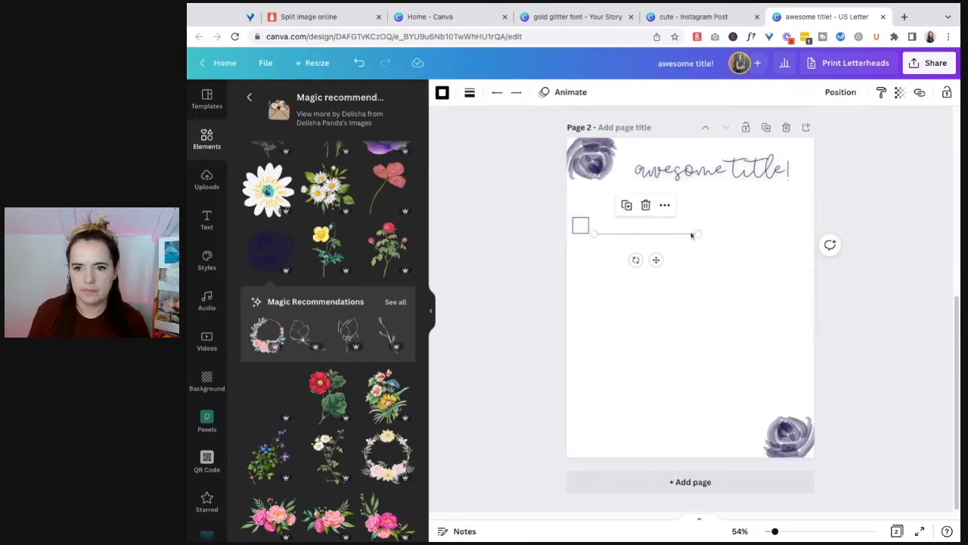
# Step: Shrink the checkbox slightly and shorten its line so the row fits in the left half of the page
pyautogui.click(582, 230)
pyautogui.moveTo(574, 218); pyautogui.dragTo(576, 222)
pyautogui.click(638, 238)
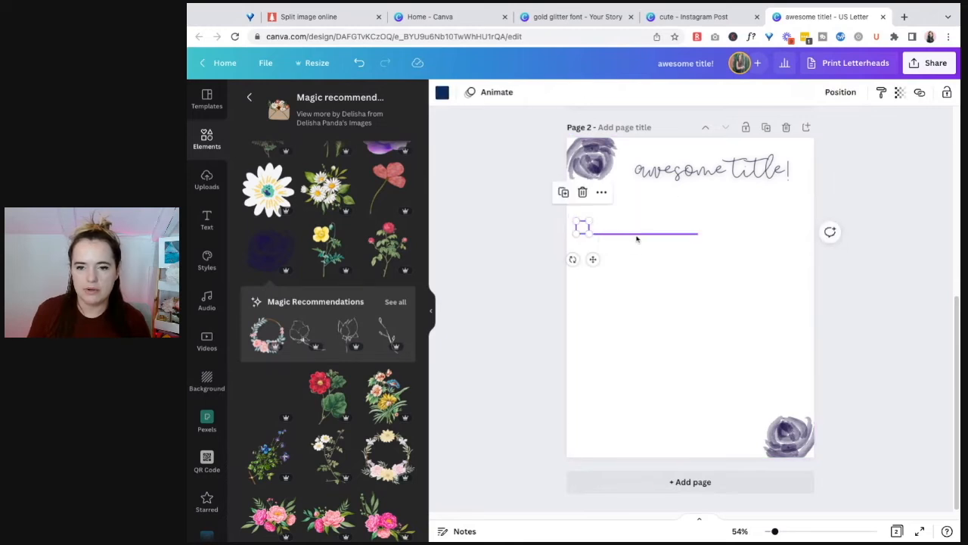
pyautogui.moveTo(699, 234); pyautogui.dragTo(678, 233)
# Step: Group the smaller checkbox with its line and duplicate the row, placing the copy level beside it on the right half
pyautogui.click(687, 270)
pyautogui.moveTo(687, 269); pyautogui.dragTo(571, 219)
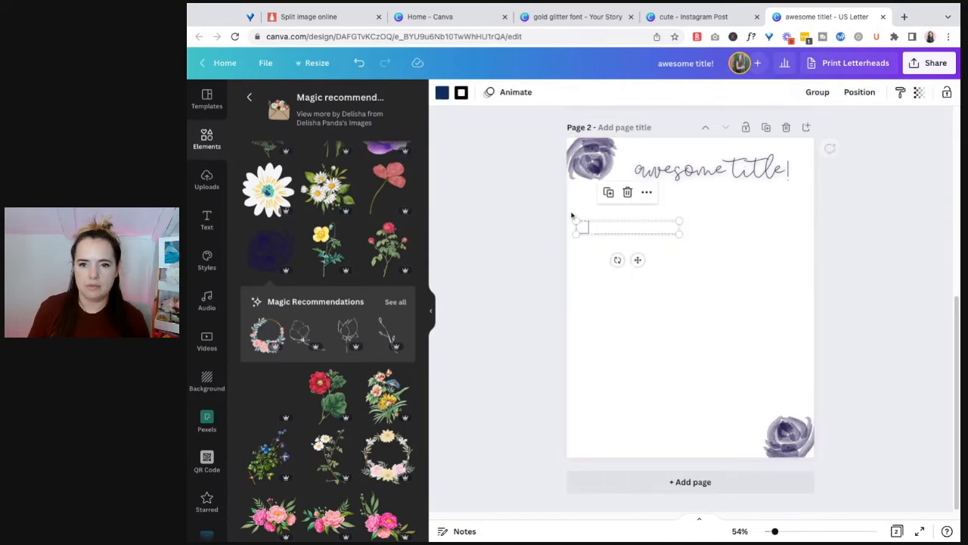
pyautogui.hotkey('ctrl', 'g')
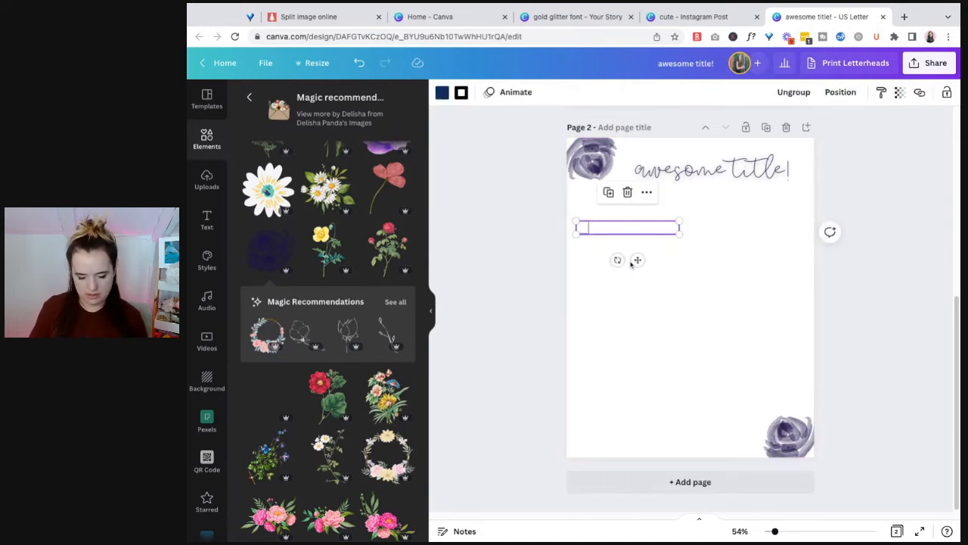
pyautogui.hotkey('ctrl', 'd')
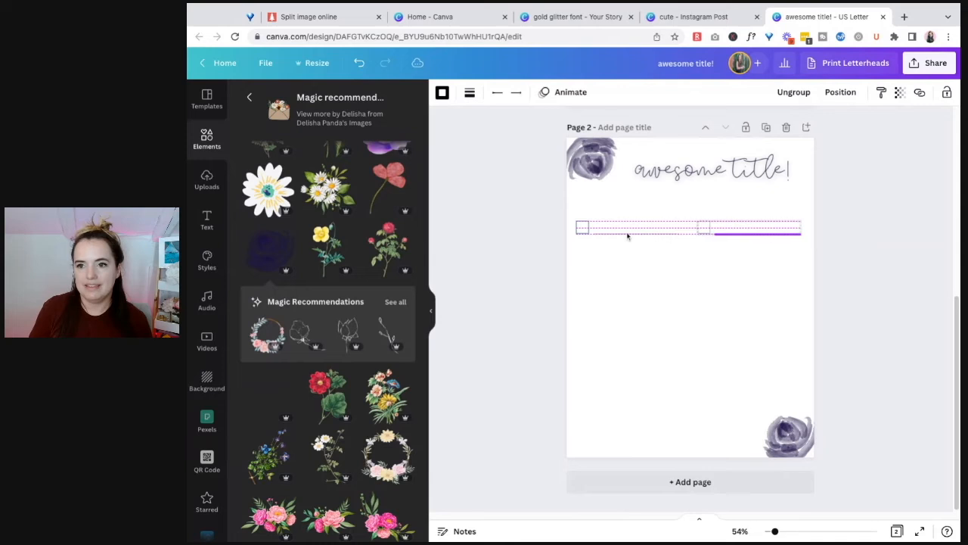
pyautogui.click(767, 270)
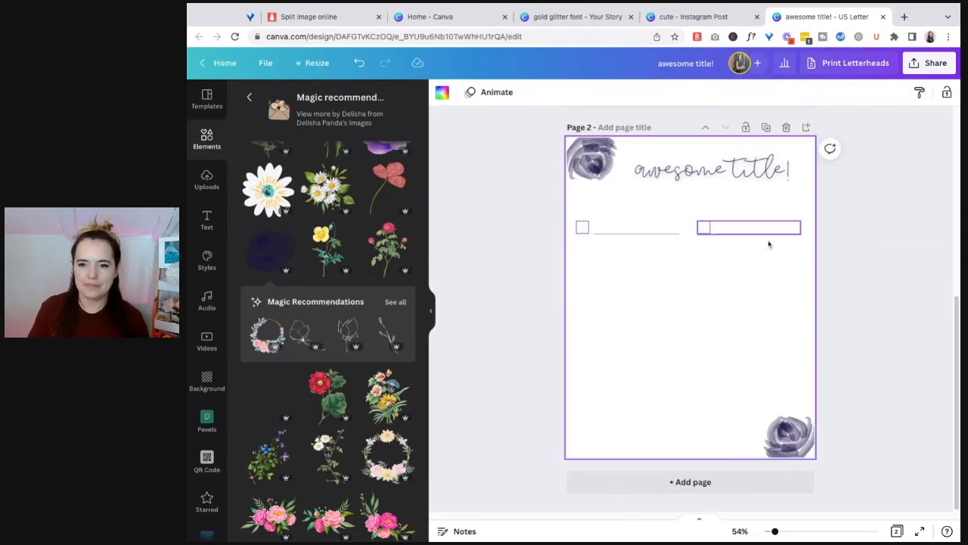
# Step: Move the copied row directly below the first one and duplicate it to form an evenly spaced third row
pyautogui.moveTo(760, 234); pyautogui.dragTo(638, 259)
pyautogui.click(685, 294)
pyautogui.click(645, 255)
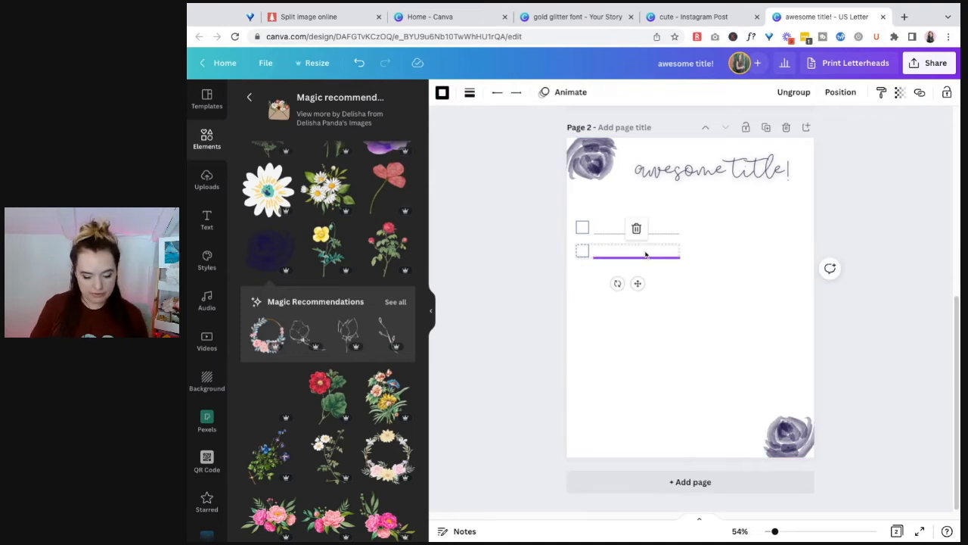
pyautogui.click(646, 255)
pyautogui.hotkey('ctrl', 'd')
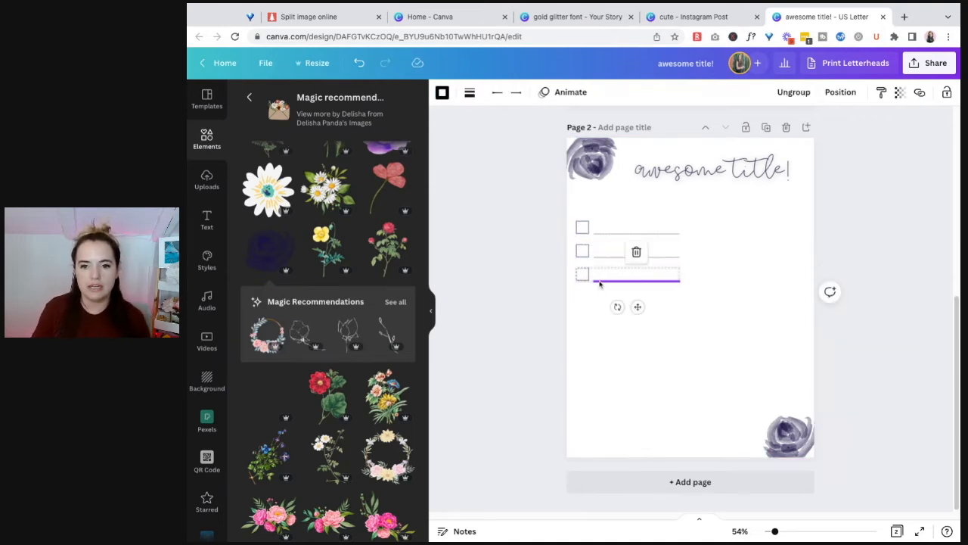
# Step: Make six more staggered copies of the checkbox row
pyautogui.hotkey('ctrl', 'd')
pyautogui.hotkey('ctrl', 'd')
pyautogui.hotkey('ctrl', 'd')
pyautogui.hotkey('ctrl', 'd')
pyautogui.hotkey('ctrl', 'd')
pyautogui.hotkey('ctrl', 'd')
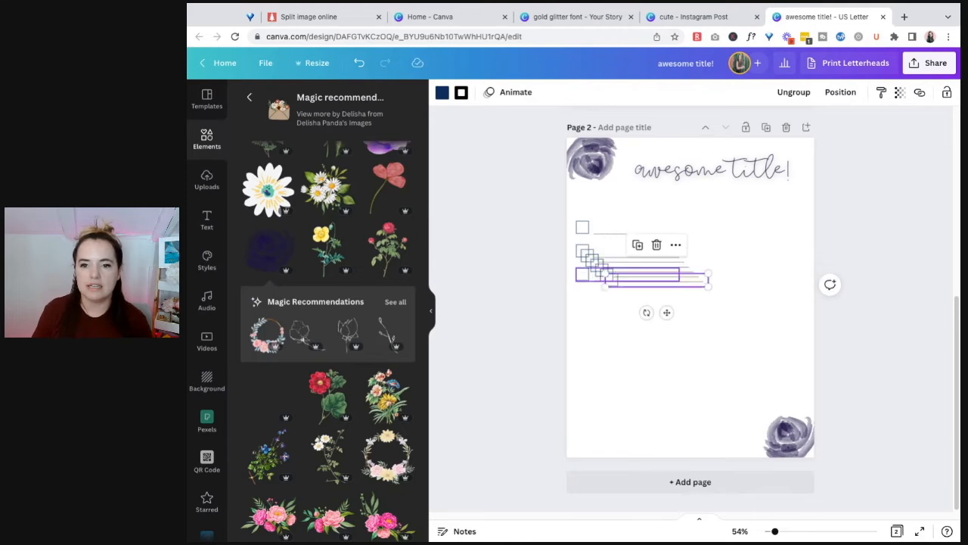
# Step: Move one checkbox row straight down to the foot of the left column, level with the lower rose
pyautogui.hotkey('shift', 'Down')
pyautogui.hotkey('shift', 'Down')
pyautogui.hotkey('shift', 'Down')
pyautogui.hotkey('shift', 'Down')
pyautogui.hotkey('shift', 'Down')
pyautogui.hotkey('shift', 'Down')
pyautogui.hotkey('shift', 'Down')
pyautogui.hotkey('shift', 'Down')
pyautogui.hotkey('shift', 'Down')
pyautogui.hotkey('shift', 'Down')
pyautogui.hotkey('shift', 'Down')
pyautogui.hotkey('shift', 'Down')
pyautogui.hotkey('shift', 'Down')
pyautogui.hotkey('shift', 'Down')
pyautogui.hotkey('shift', 'Down')
pyautogui.hotkey('shift', 'Down')
pyautogui.hotkey('shift', 'Down')
pyautogui.hotkey('shift', 'Down')
pyautogui.hotkey('shift', 'Down')
pyautogui.hotkey('shift', 'Down')
pyautogui.hotkey('shift', 'Down')
pyautogui.hotkey('shift', 'Down')
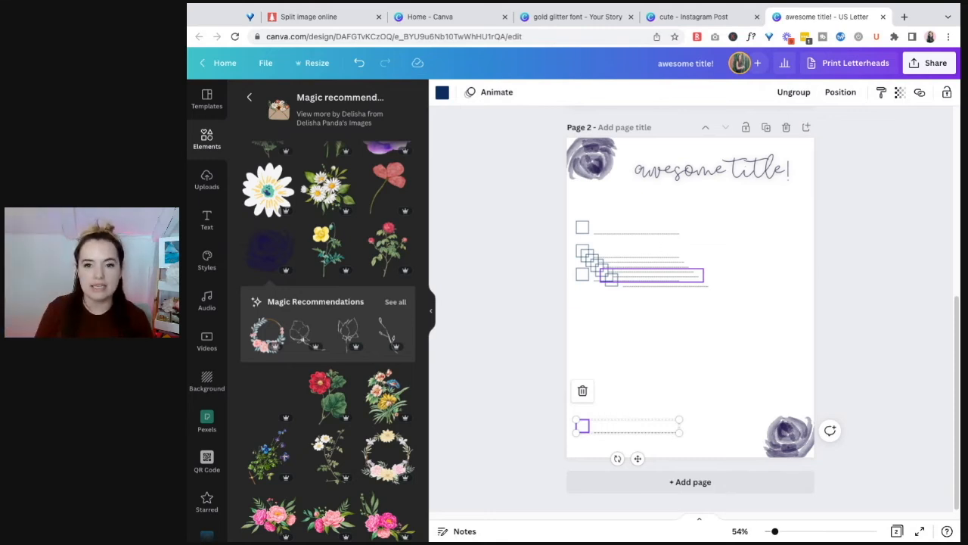
pyautogui.moveTo(556, 221); pyautogui.dragTo(623, 459)
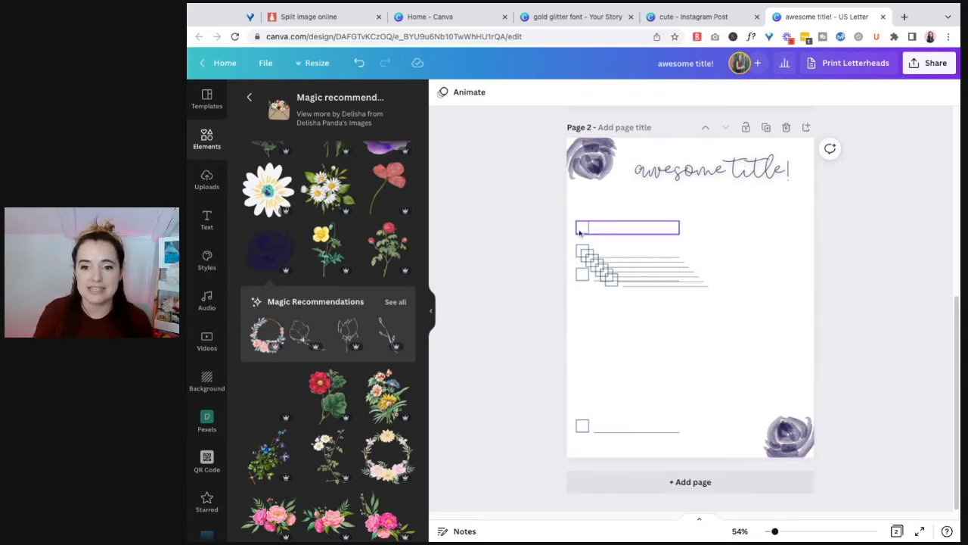
# Step: Tidy up all the checkbox rows on page 2 into one evenly spaced column and shift it slightly up towards the left margin
pyautogui.moveTo(570, 221); pyautogui.dragTo(650, 454)
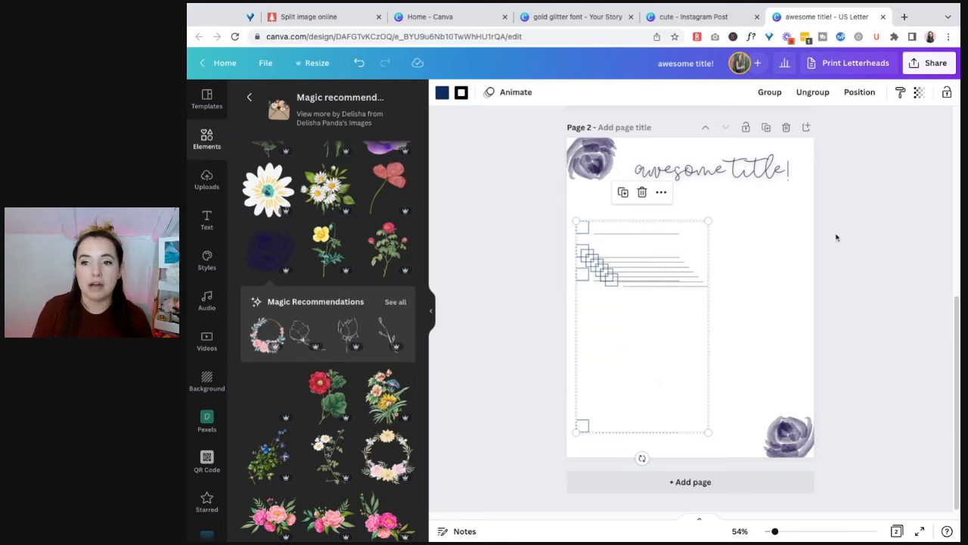
pyautogui.click(859, 92)
pyautogui.click(726, 309)
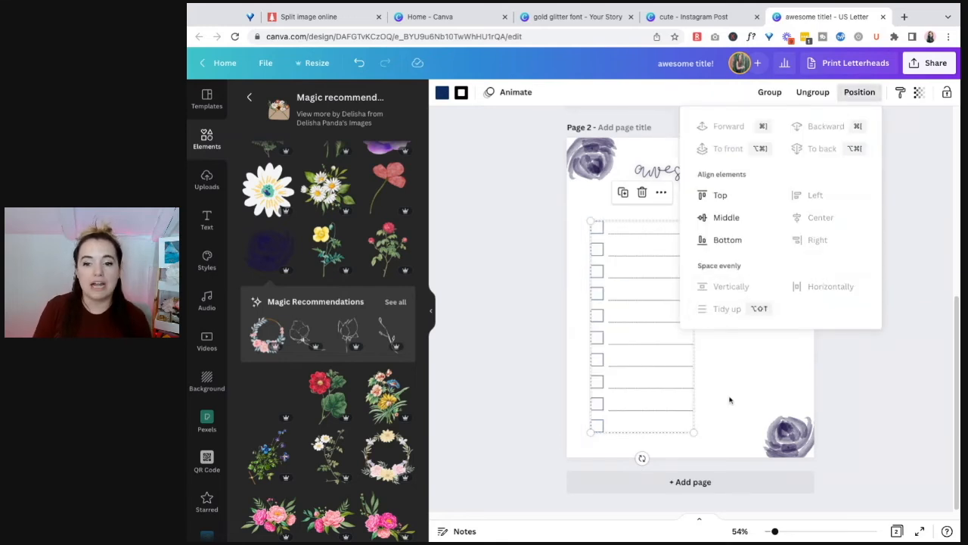
pyautogui.click(723, 386)
pyautogui.moveTo(701, 450); pyautogui.dragTo(652, 212)
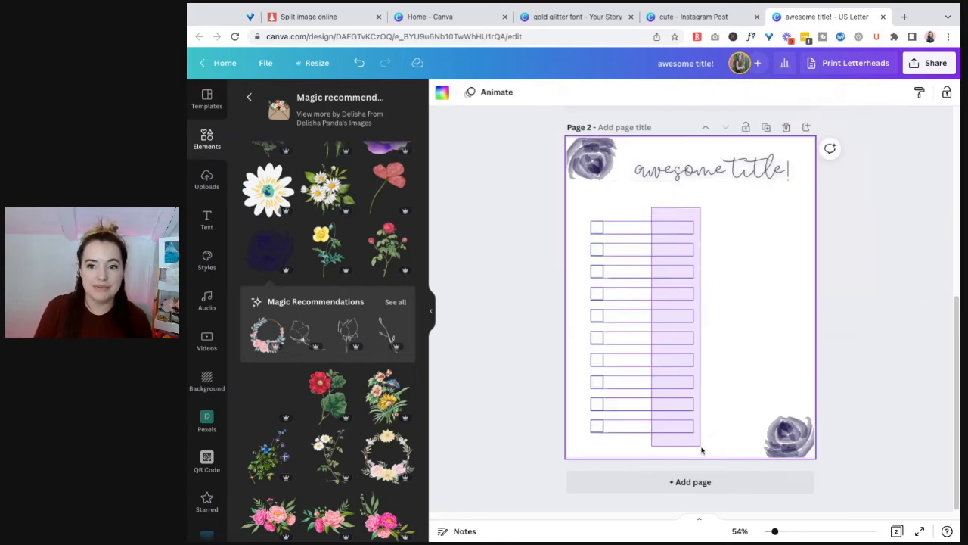
pyautogui.moveTo(658, 281); pyautogui.dragTo(646, 270)
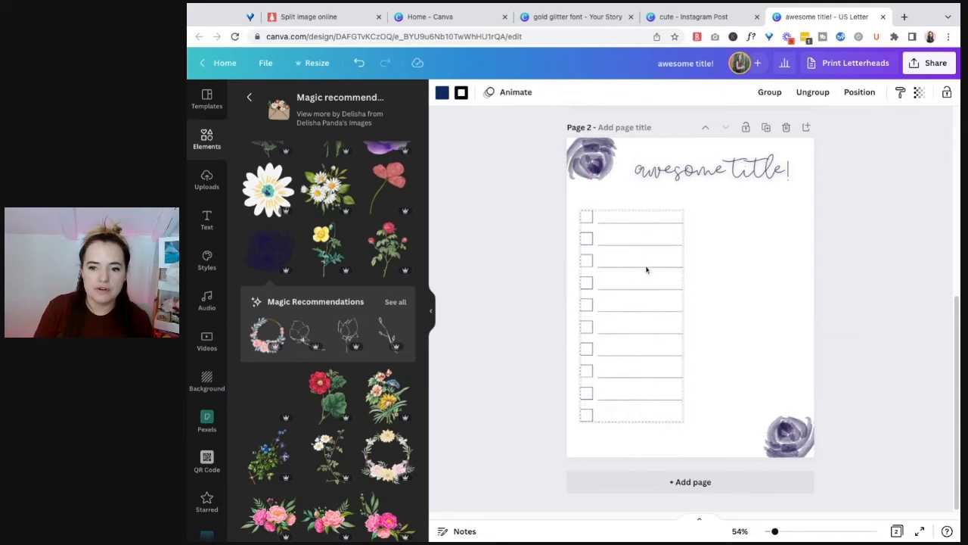
# Step: Duplicate the checkbox column and place the copy level beside it on the right half, leaving a small gap between the columns
pyautogui.hotkey('ctrl', 'd')
pyautogui.press('Left')
pyautogui.press('Left')
pyautogui.press('Up')
pyautogui.press('Up')
pyautogui.press('Left')
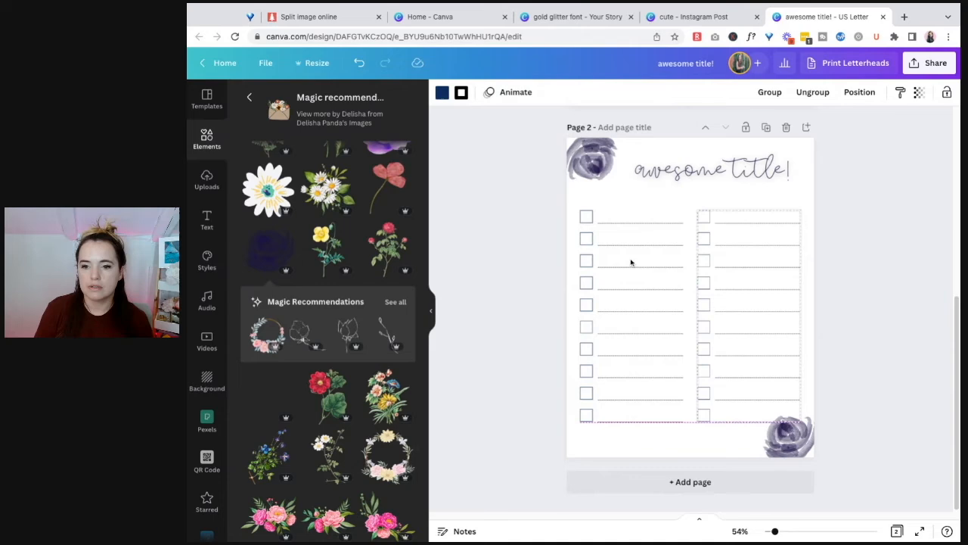
pyautogui.press('Left')
pyautogui.press('Left')
pyautogui.press('Left')
pyautogui.press('Left')
pyautogui.press('Left')
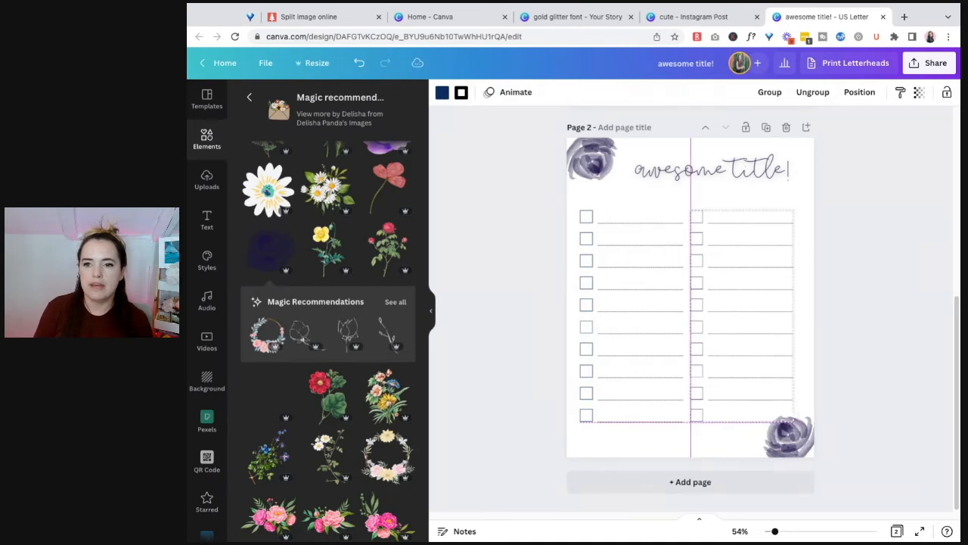
pyautogui.press('Right')
pyautogui.press('Right')
pyautogui.press('Right')
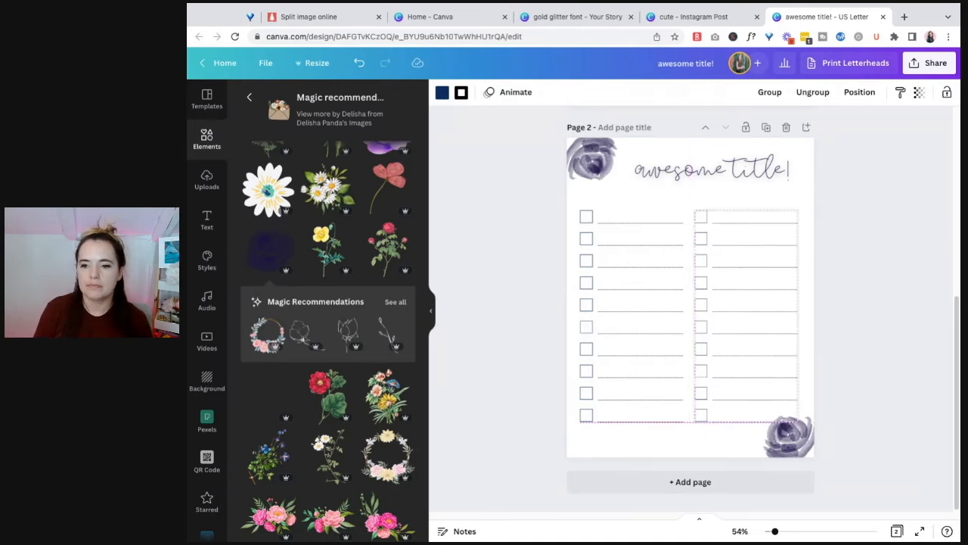
pyautogui.click(863, 268)
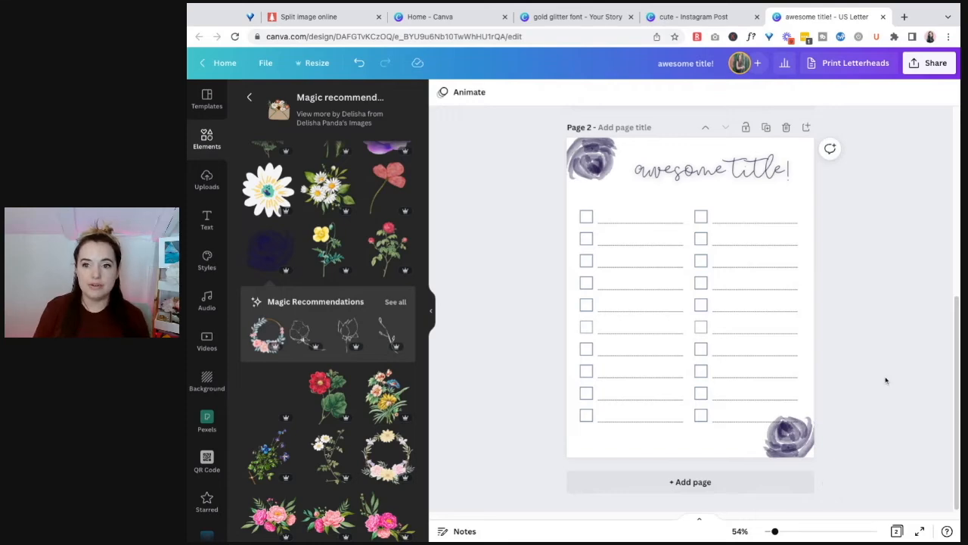
# Step: Recolour the checkboxes and lines of both columns on page 2 to dark purple
pyautogui.scroll(5, 854, 249)
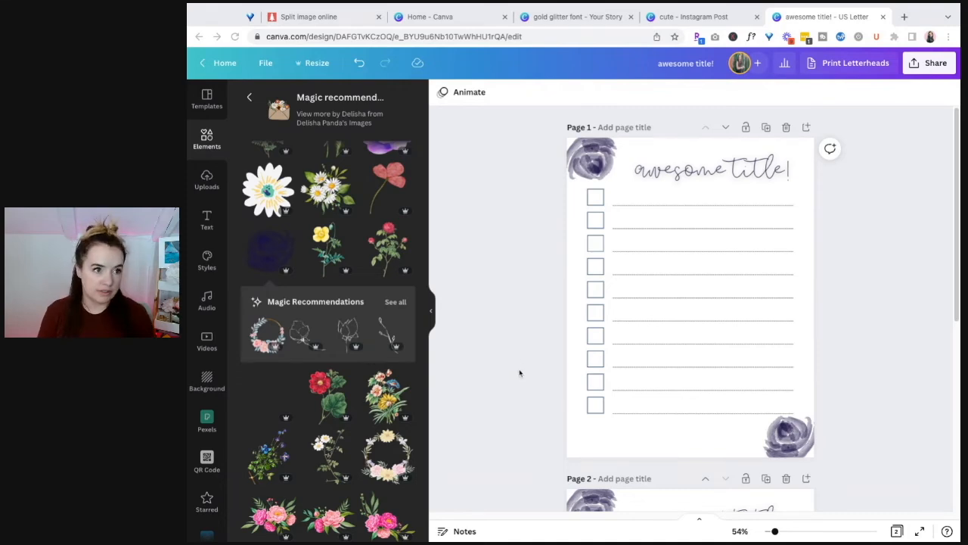
pyautogui.scroll(-5, 822, 389)
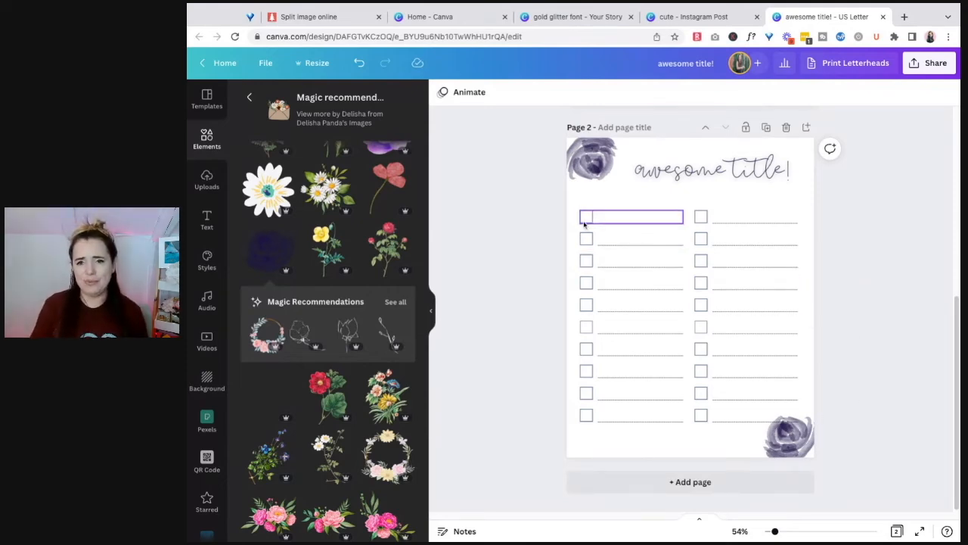
pyautogui.moveTo(575, 216)
pyautogui.mouseDown()
pyautogui.moveTo(767, 347)
pyautogui.moveTo(575, 215)
pyautogui.mouseUp()
pyautogui.click(441, 92)
pyautogui.click(342, 151)
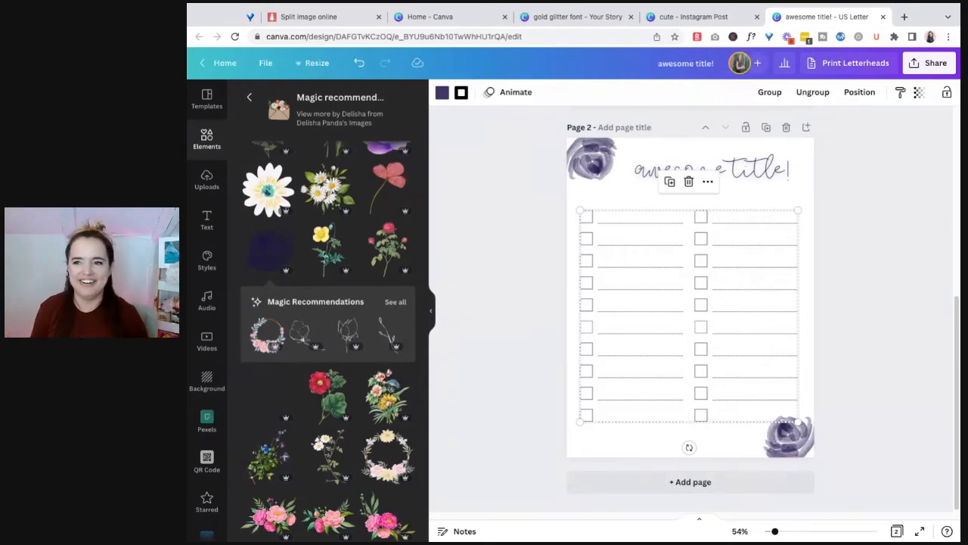
pyautogui.press('Escape')
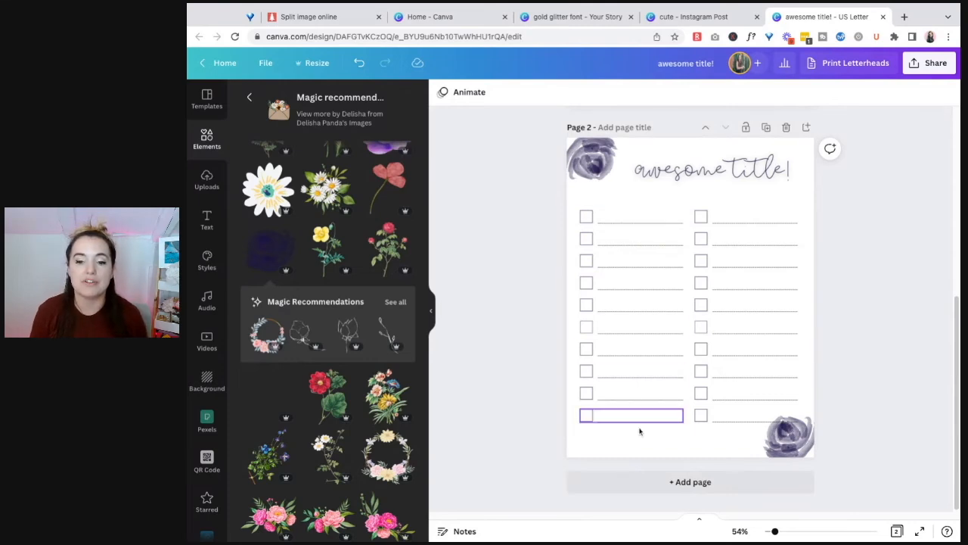
# Step: Add a body text box to page 2 and replace its placeholder text with a © symbol
pyautogui.click(207, 220)
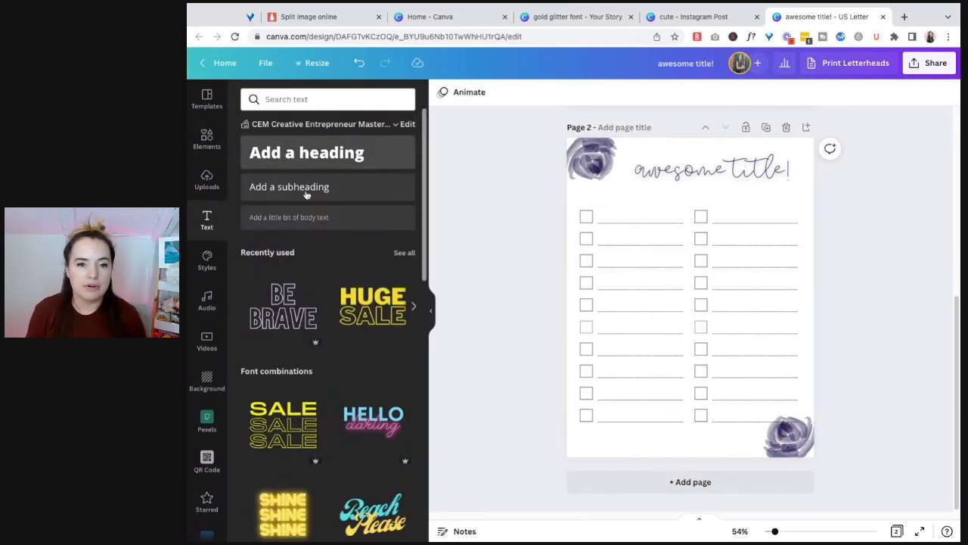
pyautogui.click(324, 222)
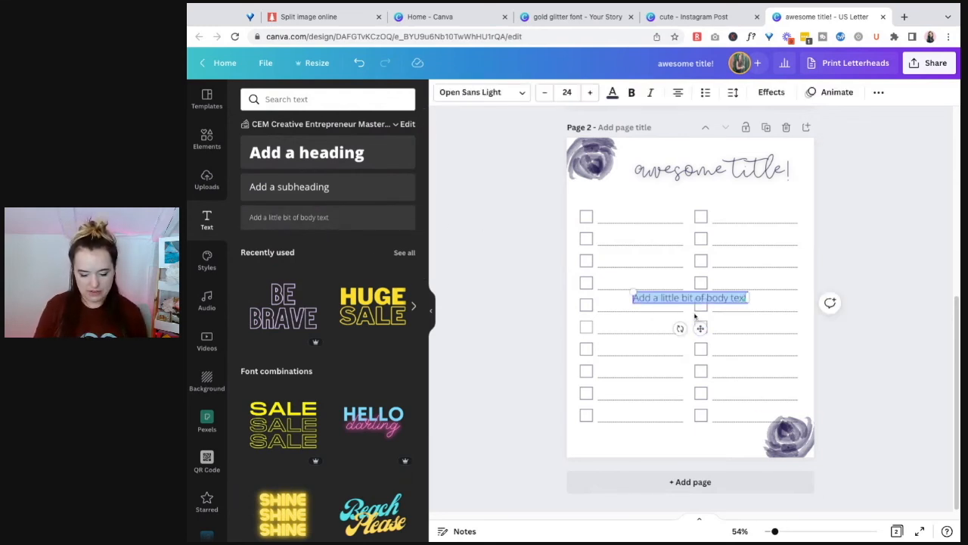
pyautogui.click(823, 320)
pyautogui.click(707, 300)
pyautogui.click(707, 299)
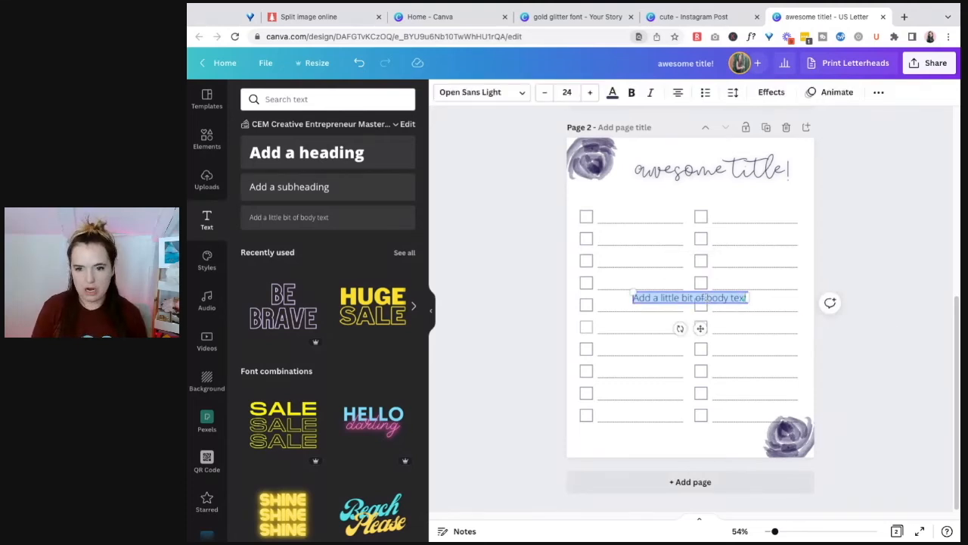
pyautogui.press('BackSpace')
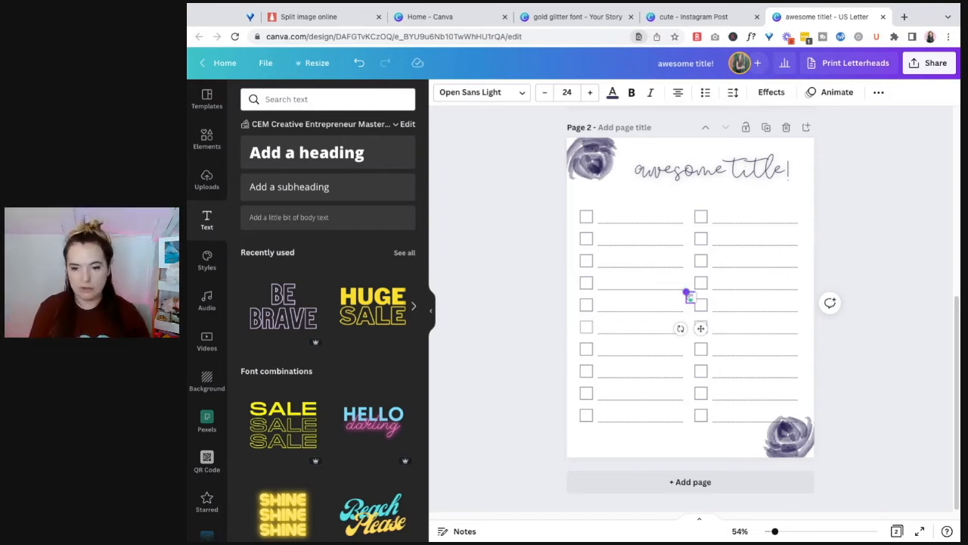
# Step: Enlarge the copyright text, add "2022" and the copyright holder's full name, and scale the text to size 38.8
pyautogui.moveTo(686, 293); pyautogui.dragTo(639, 233)
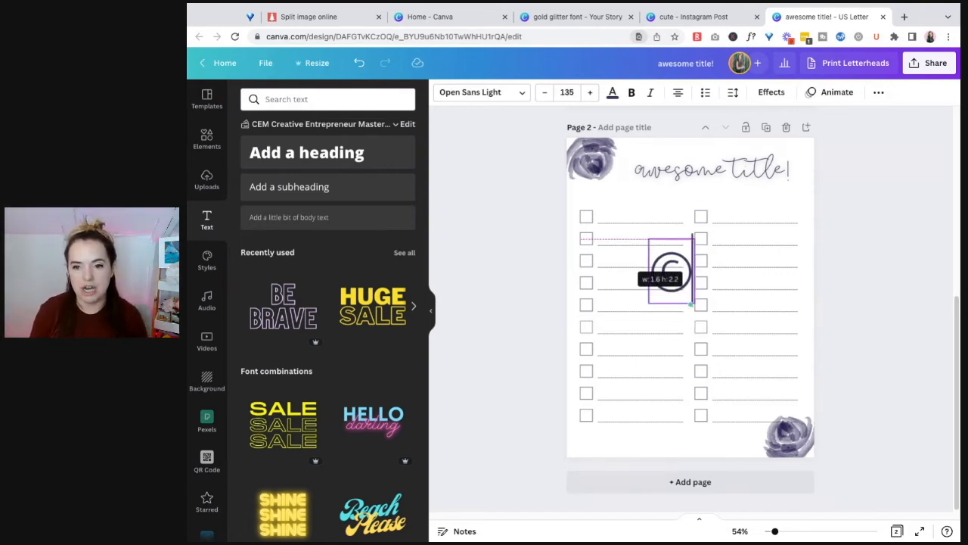
pyautogui.write('202')
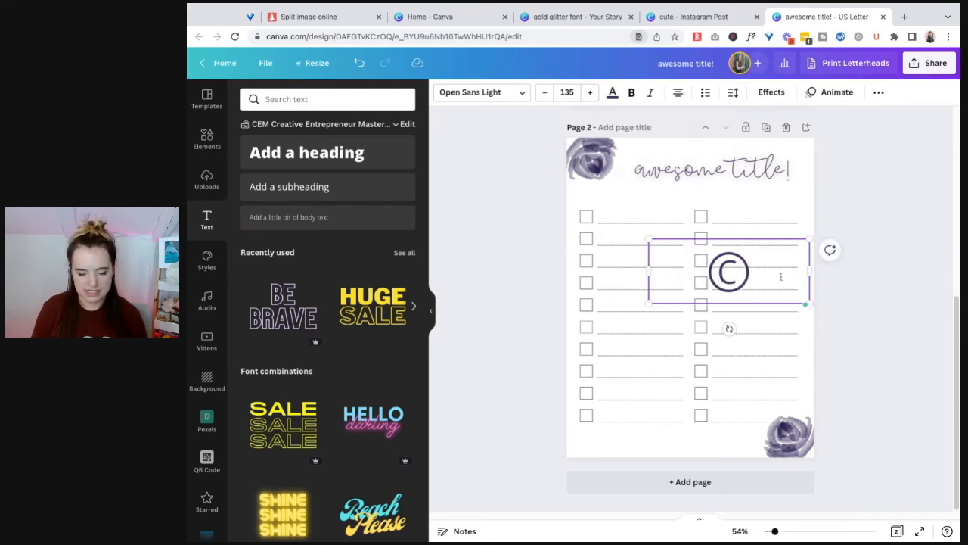
pyautogui.write('2')
pyautogui.moveTo(810, 237); pyautogui.dragTo(803, 356)
pyautogui.write('aroline Venci')
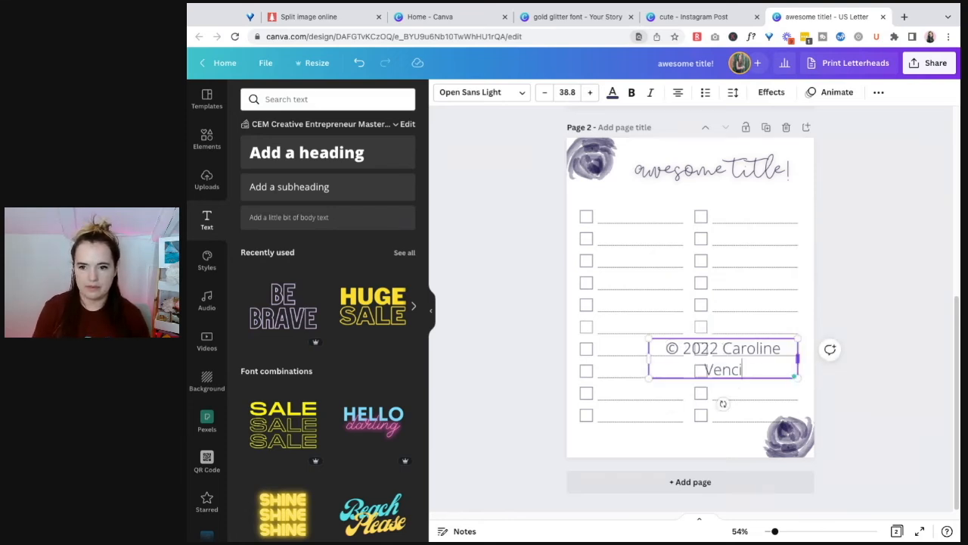
pyautogui.write('l')
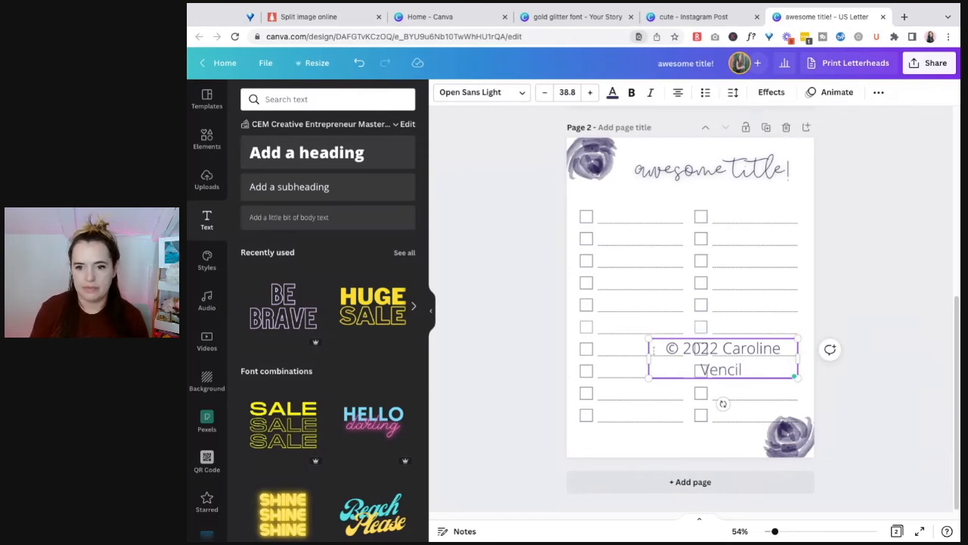
# Step: Widen the copyright text box to span both columns and append "For Personal Use Only" to its text
pyautogui.moveTo(648, 359); pyautogui.dragTo(574, 357)
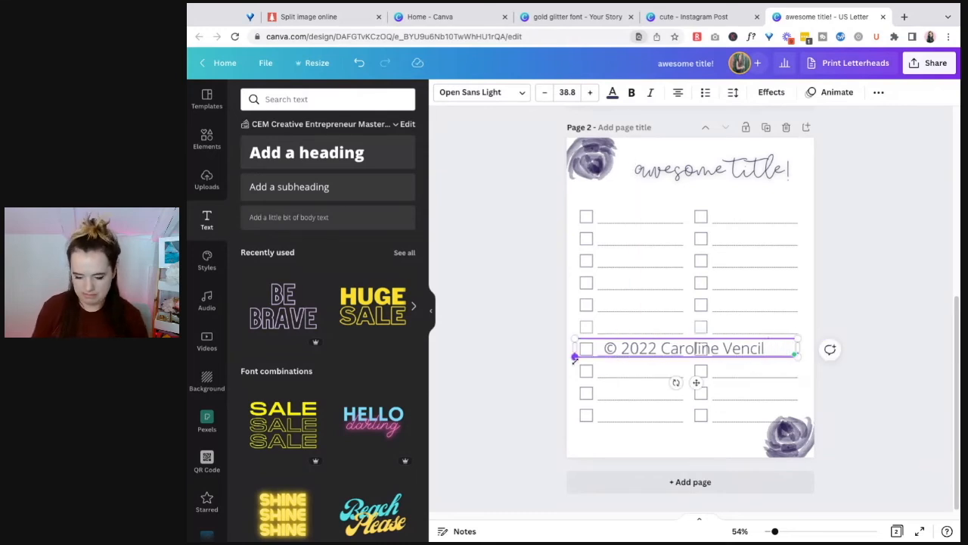
pyautogui.write('For P')
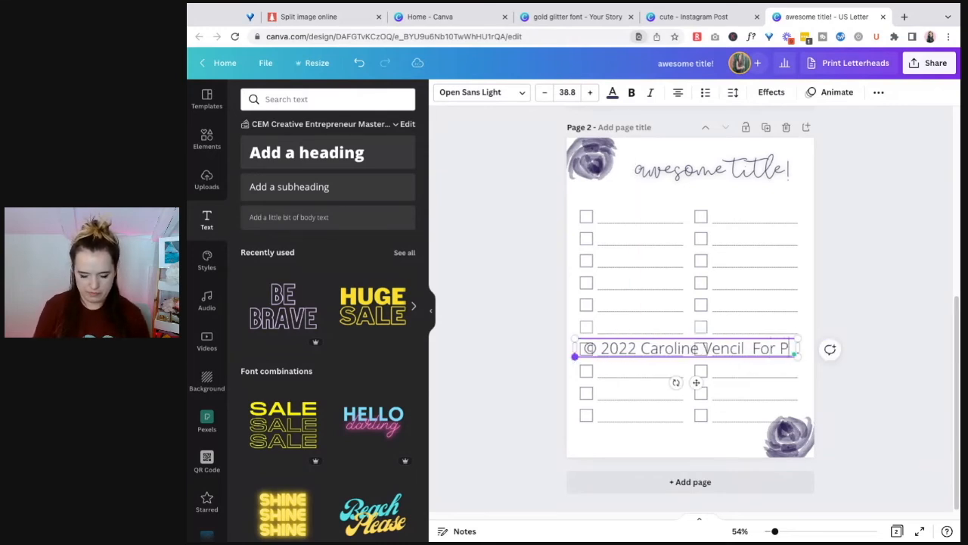
pyautogui.write('ersonal Use Only')
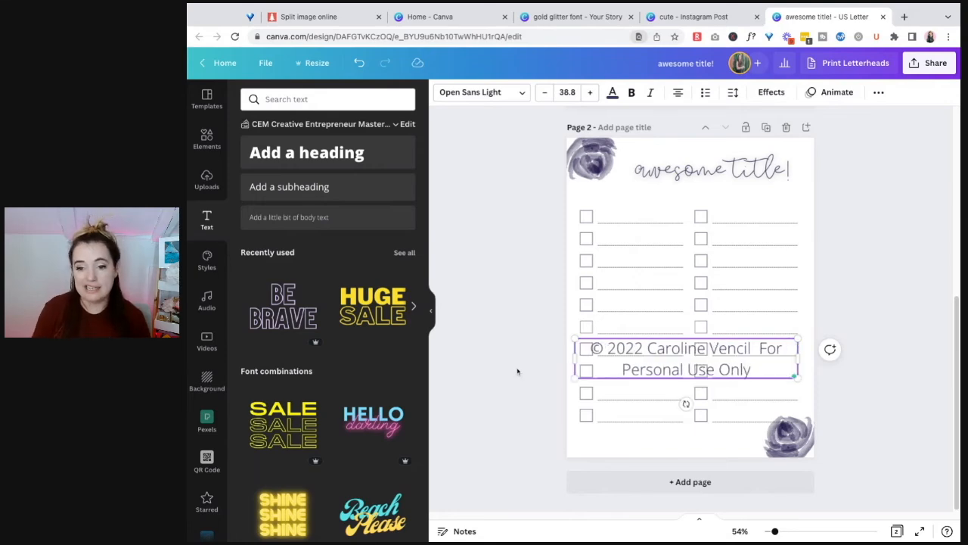
# Step: Set the font size of the whole copyright line to 14
pyautogui.hotkey('ctrl', 'a')
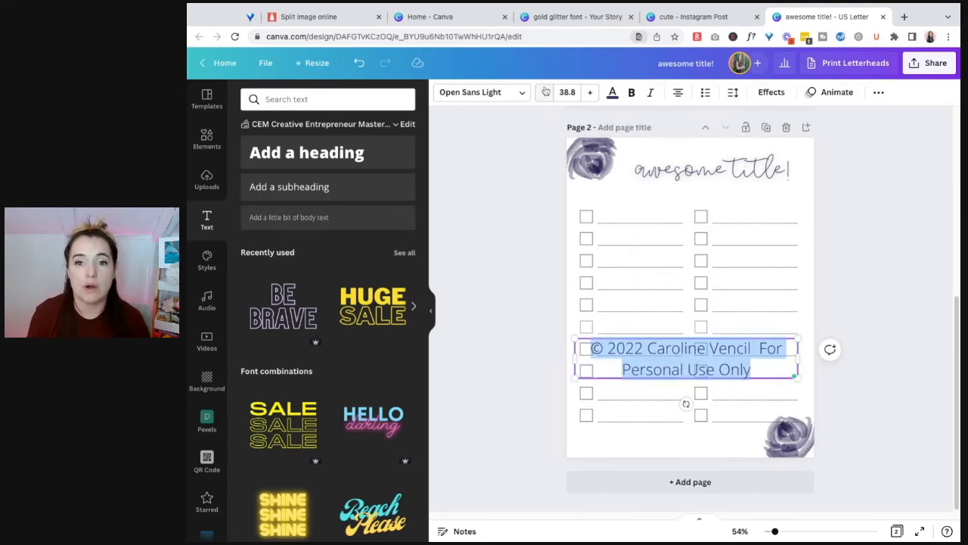
pyautogui.click(567, 91)
pyautogui.write('14')
pyautogui.press('Return')
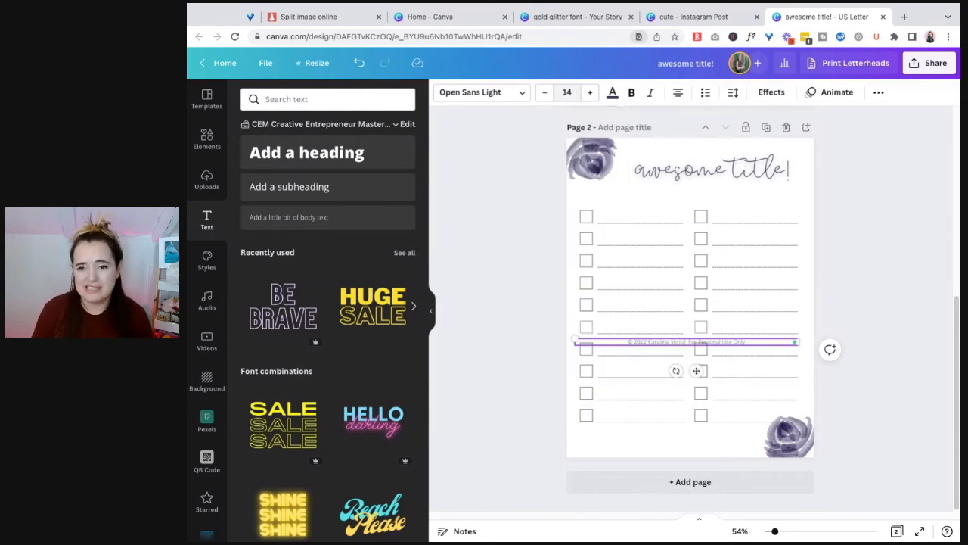
pyautogui.click(803, 342)
# Step: Move the copyright line to the foot of page 2, below the checkbox rows and centred horizontally on the page
pyautogui.click(779, 341)
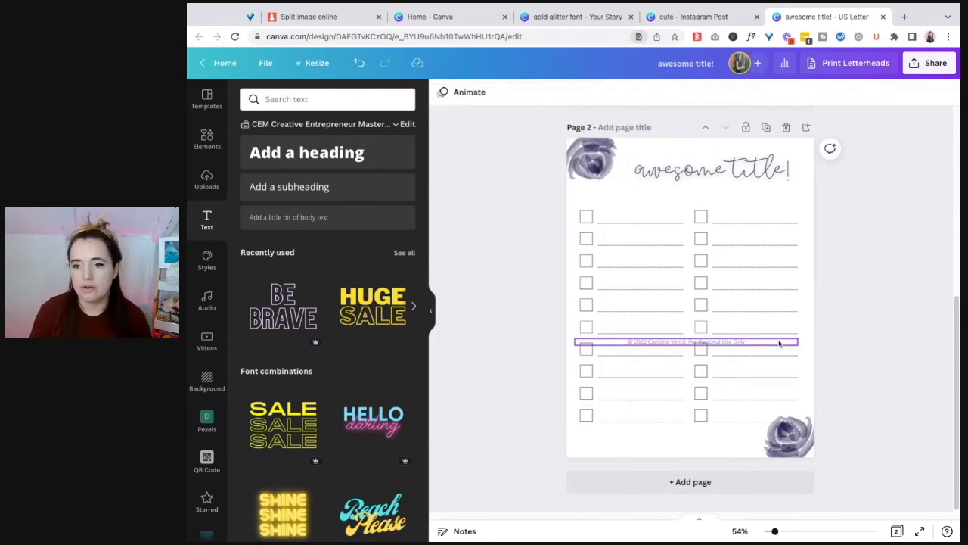
pyautogui.hotkey('shift', 'Down')
pyautogui.hotkey('shift', 'Down')
pyautogui.hotkey('shift', 'Down')
pyautogui.hotkey('shift', 'Down')
pyautogui.hotkey('shift', 'Down')
pyautogui.hotkey('shift', 'Down')
pyautogui.hotkey('shift', 'Down')
pyautogui.hotkey('shift', 'Down')
pyautogui.hotkey('shift', 'Right')
pyautogui.hotkey('shift', 'Right')
pyautogui.hotkey('shift', 'Right')
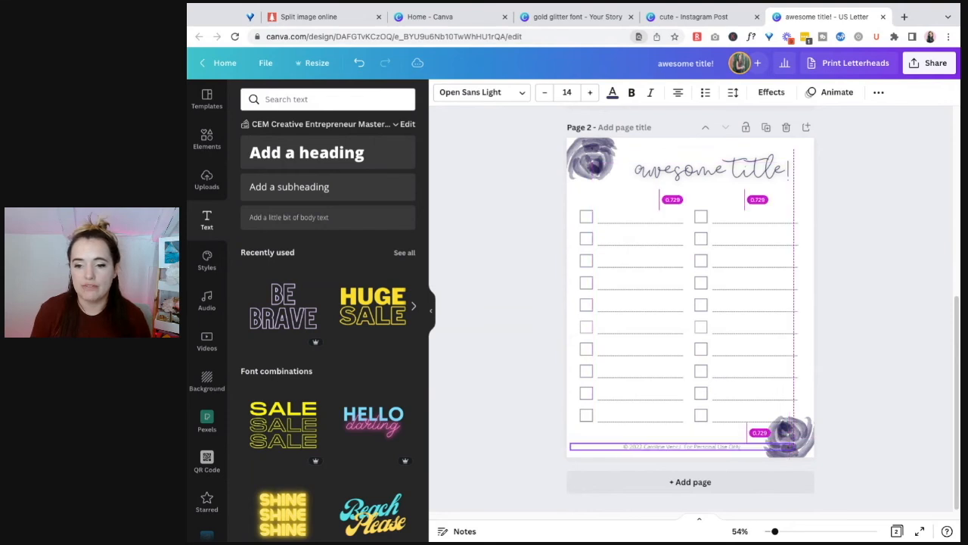
pyautogui.hotkey('shift', 'Right')
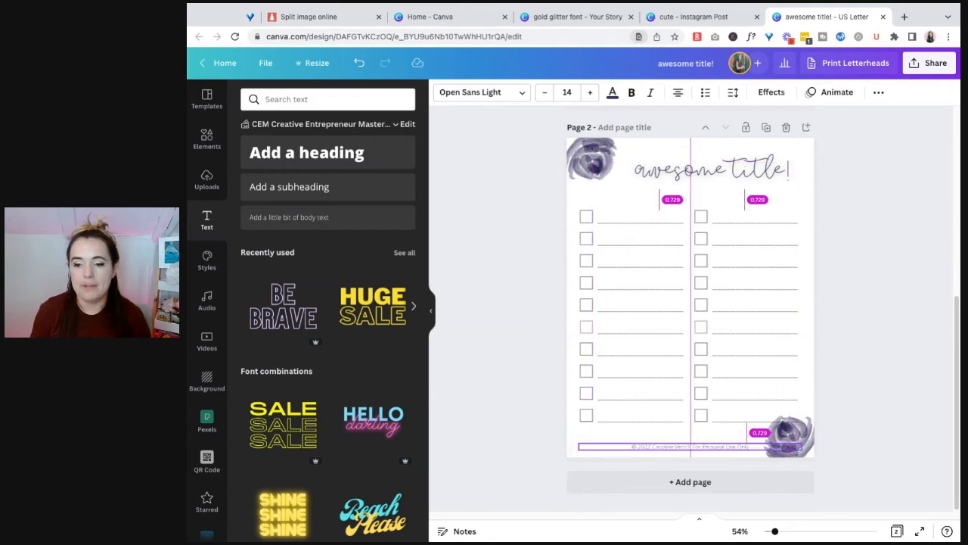
pyautogui.click(883, 421)
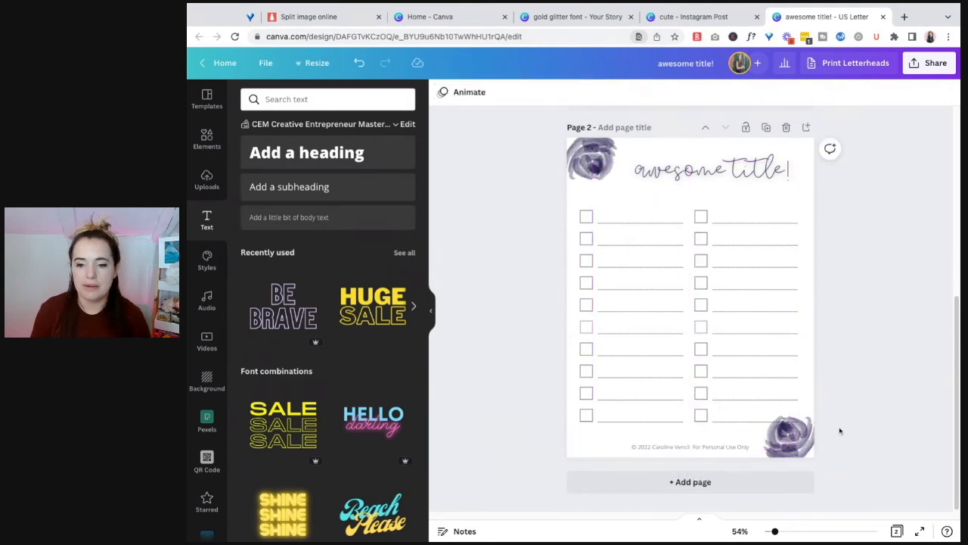
# Step: Reduce the copyright line's font size by three points
pyautogui.click(713, 447)
pyautogui.click(544, 92)
pyautogui.click(545, 92)
pyautogui.click(544, 92)
pyautogui.click(863, 369)
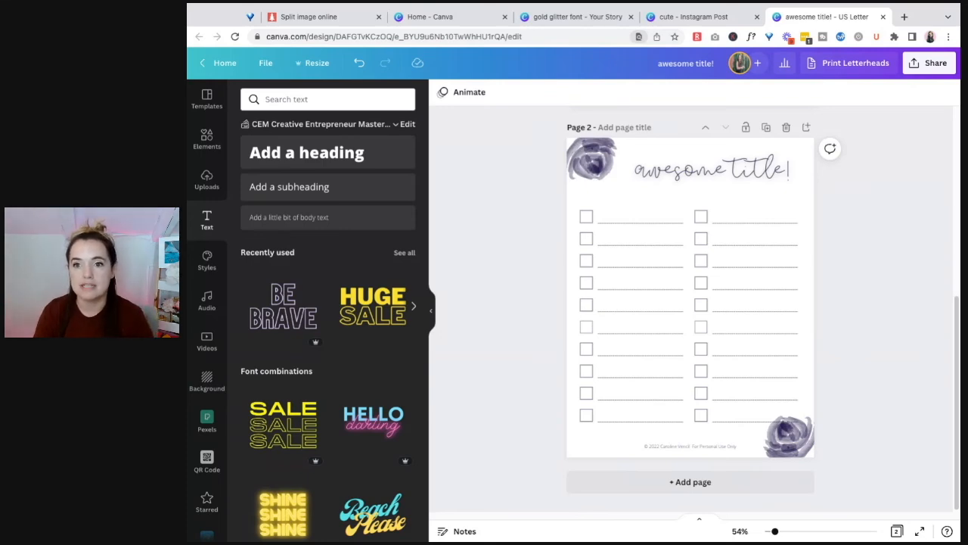
# Step: Select the script title, return the element library to its main view, and collapse the library to widen the canvas
pyautogui.click(712, 174)
pyautogui.click(207, 138)
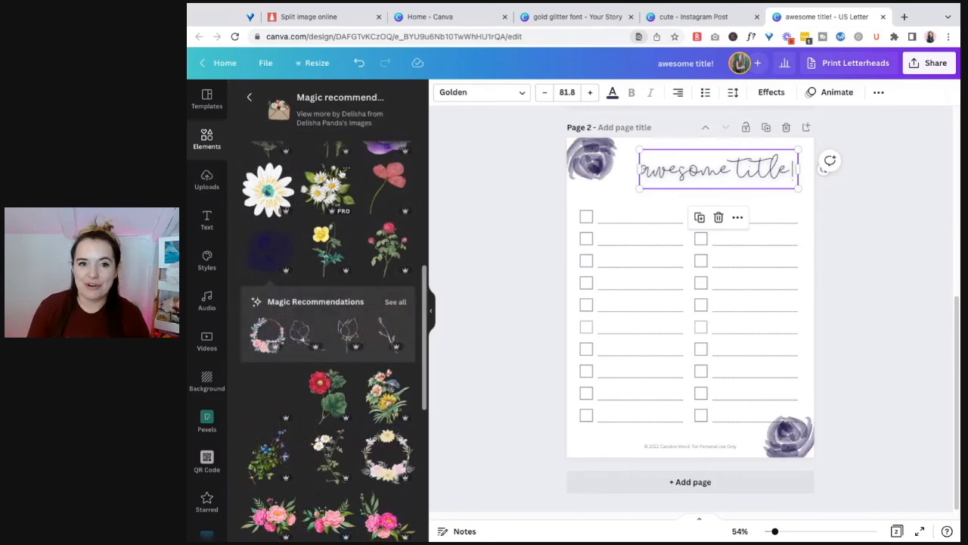
pyautogui.click(249, 97)
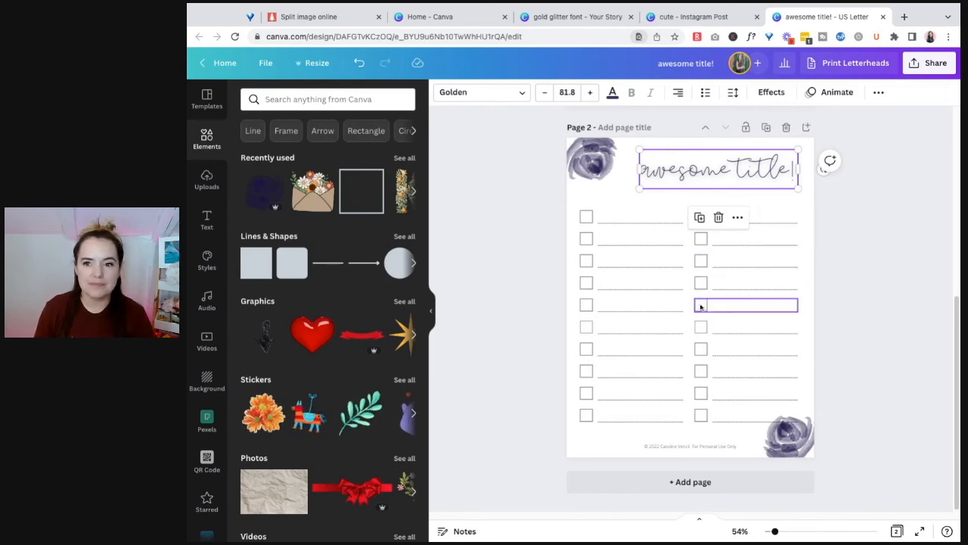
pyautogui.click(430, 310)
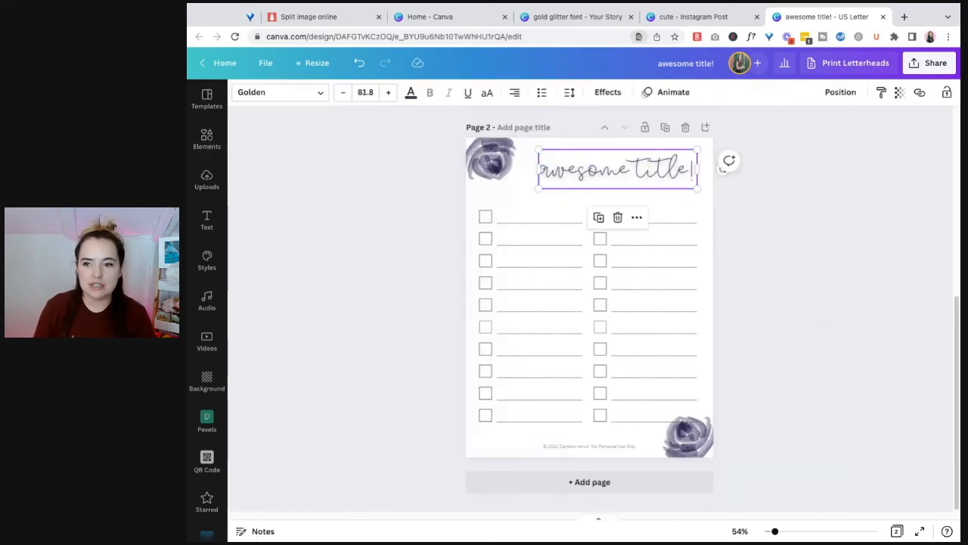